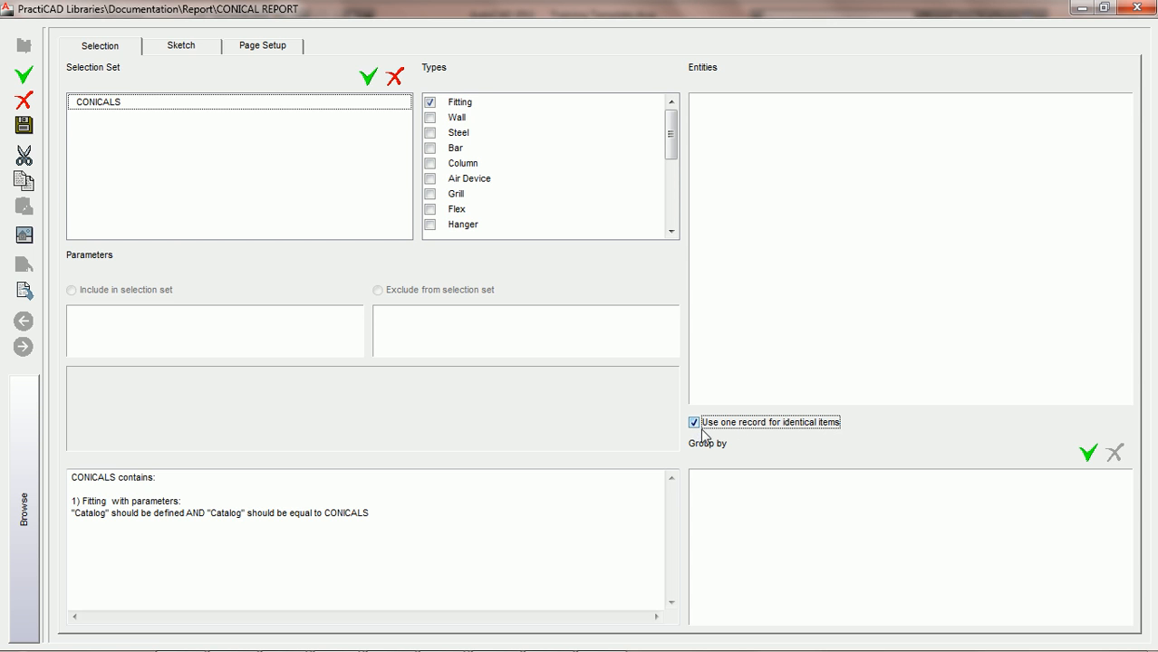
Step: Turn off using one record for identical items in CONICAL REPORT, save the report and close the library
click(694, 423)
click(23, 125)
click(1137, 9)
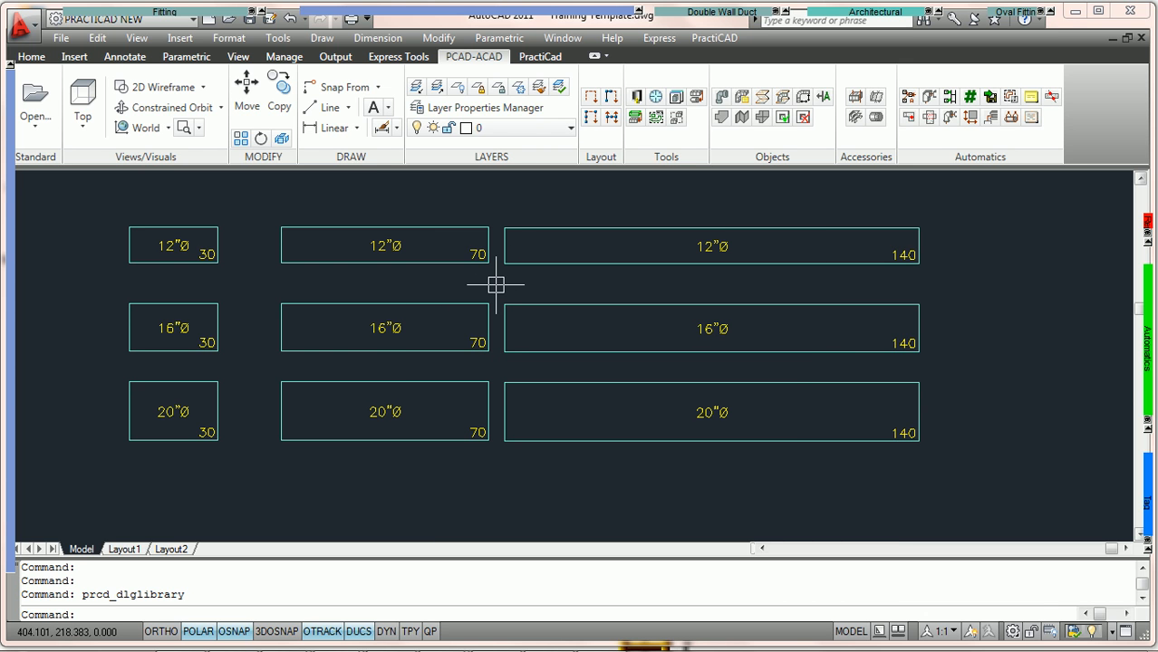
Step: Examine the geometry, technology and identification properties of the three 12-inch-diameter ducts
click(215, 228)
click(311, 228)
click(505, 228)
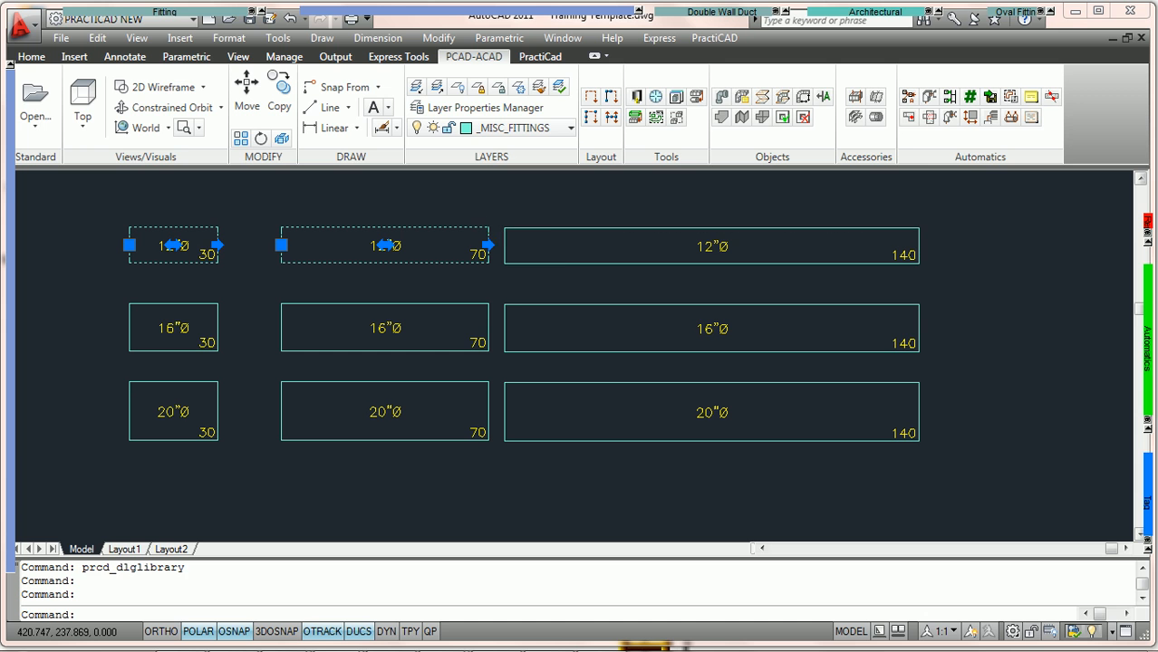
right_click(548, 229)
click(584, 581)
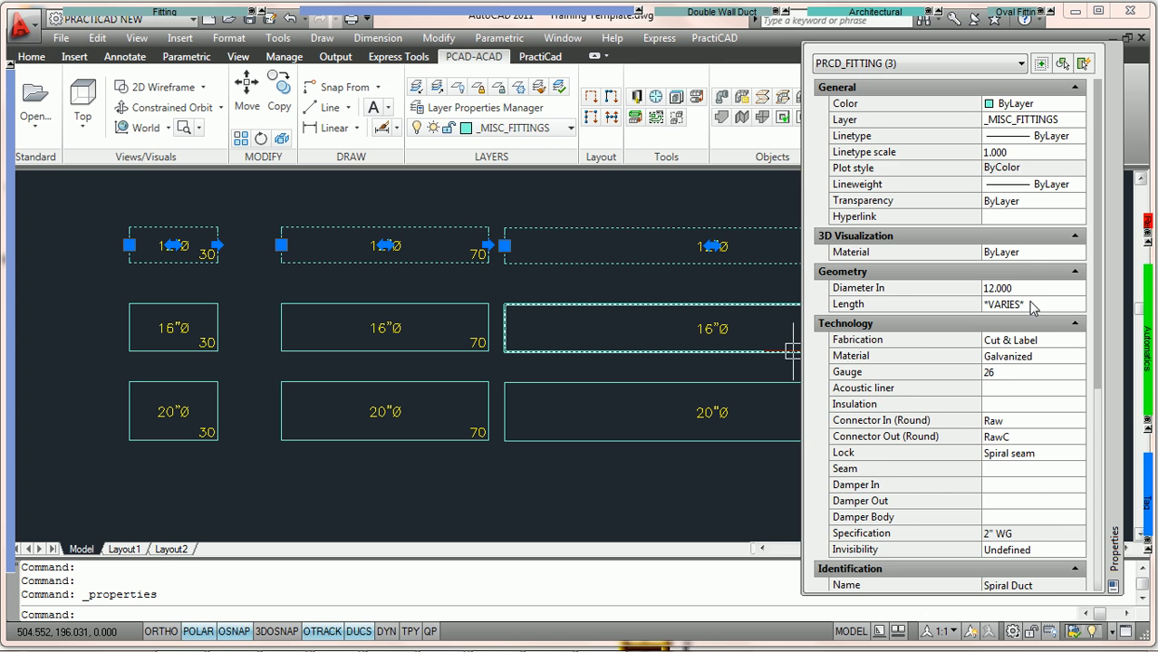
scroll(1016, 217, down, 3)
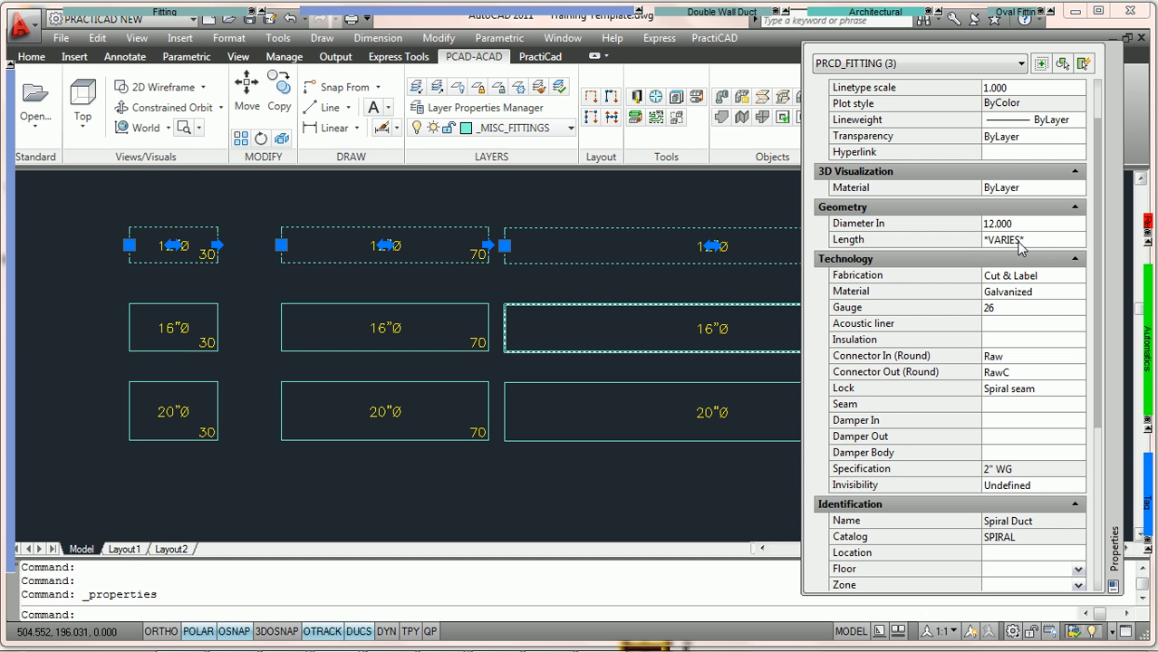
scroll(1031, 194, down, 1)
scroll(1031, 194, down, 5)
scroll(1008, 328, down, 3)
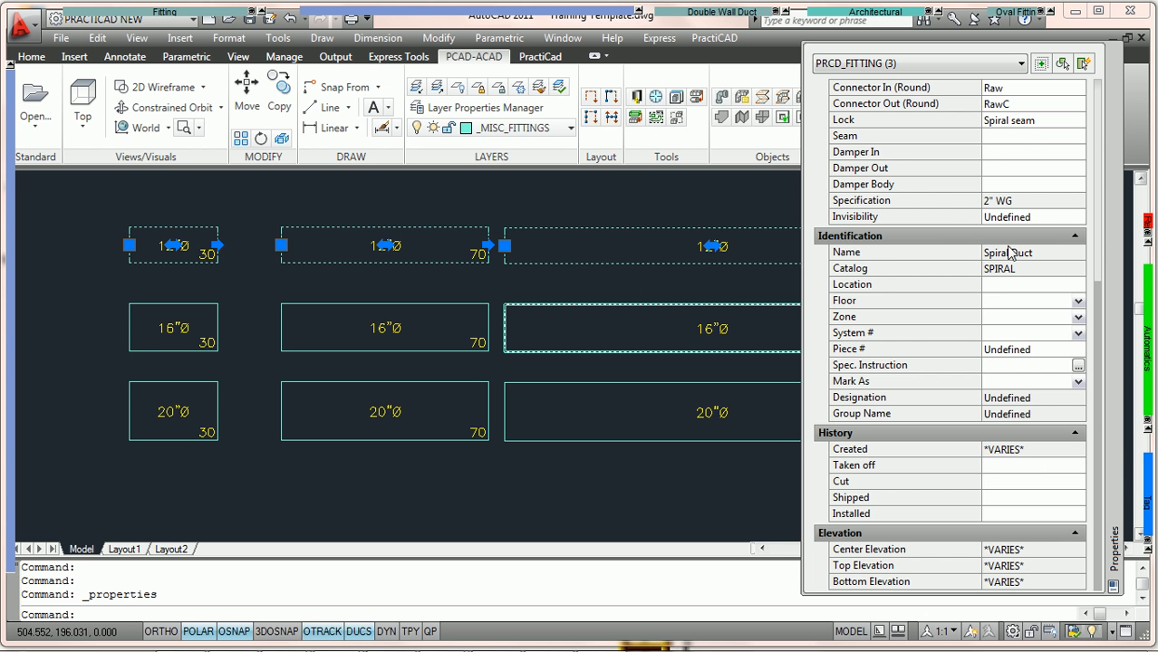
scroll(994, 237, up, 5)
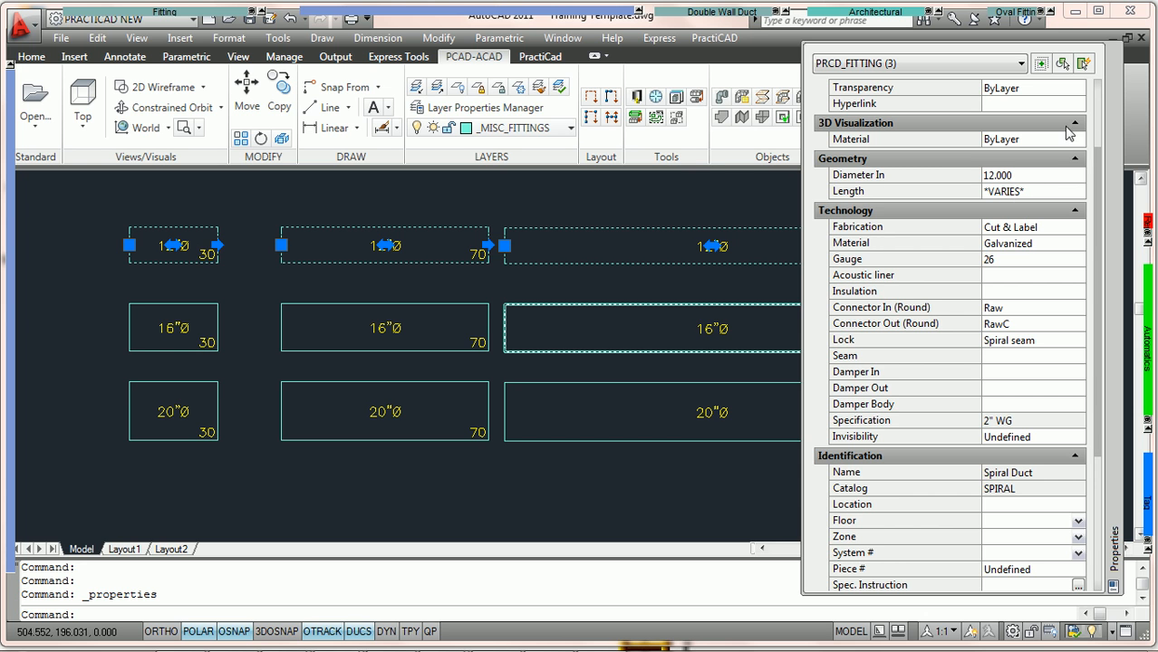
click(1114, 48)
key(Escape)
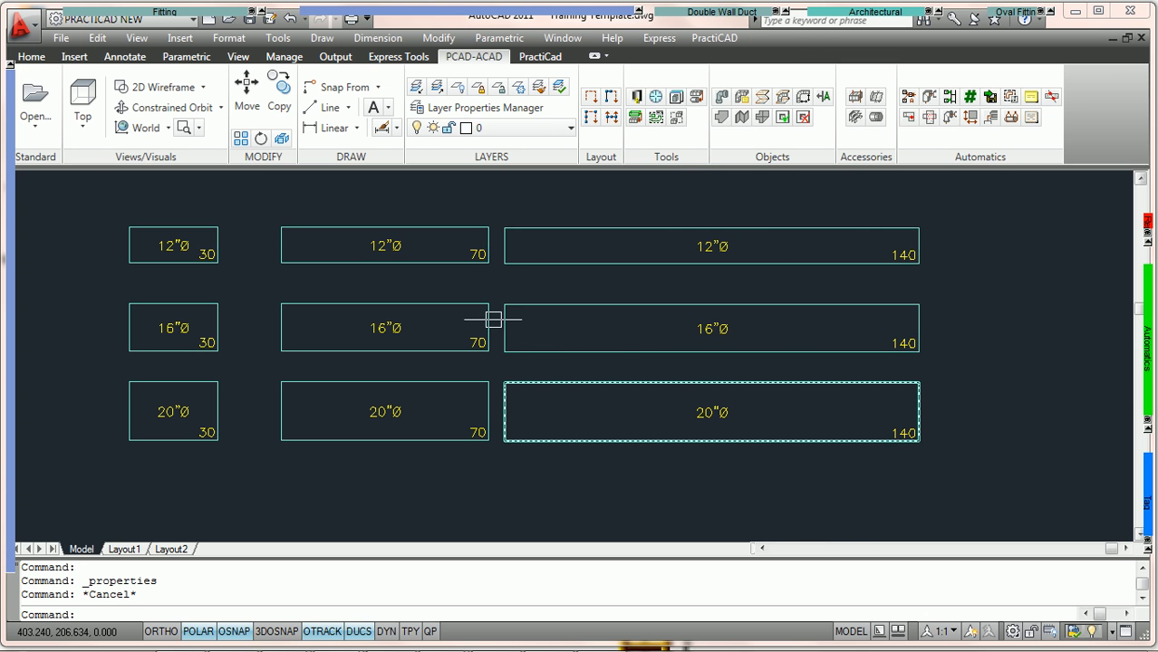
Step: Reopen the PractiCAD library at CONICAL REPORT, maximized with the library tree collapsed
mouse_move(497, 306)
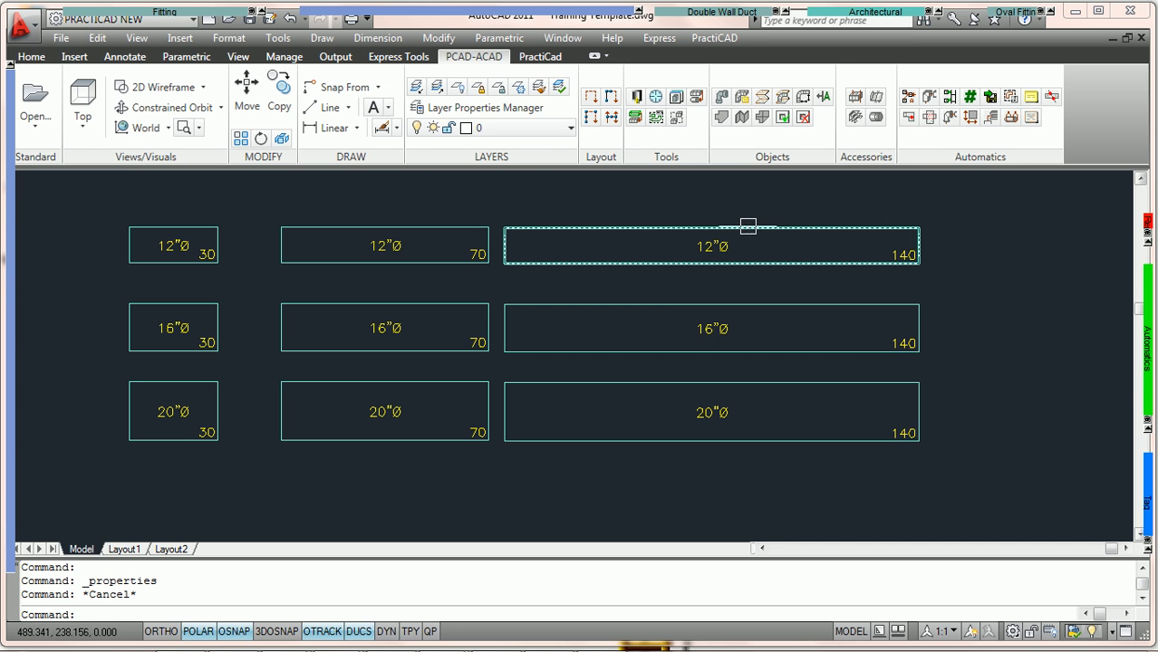
mouse_move(746, 225)
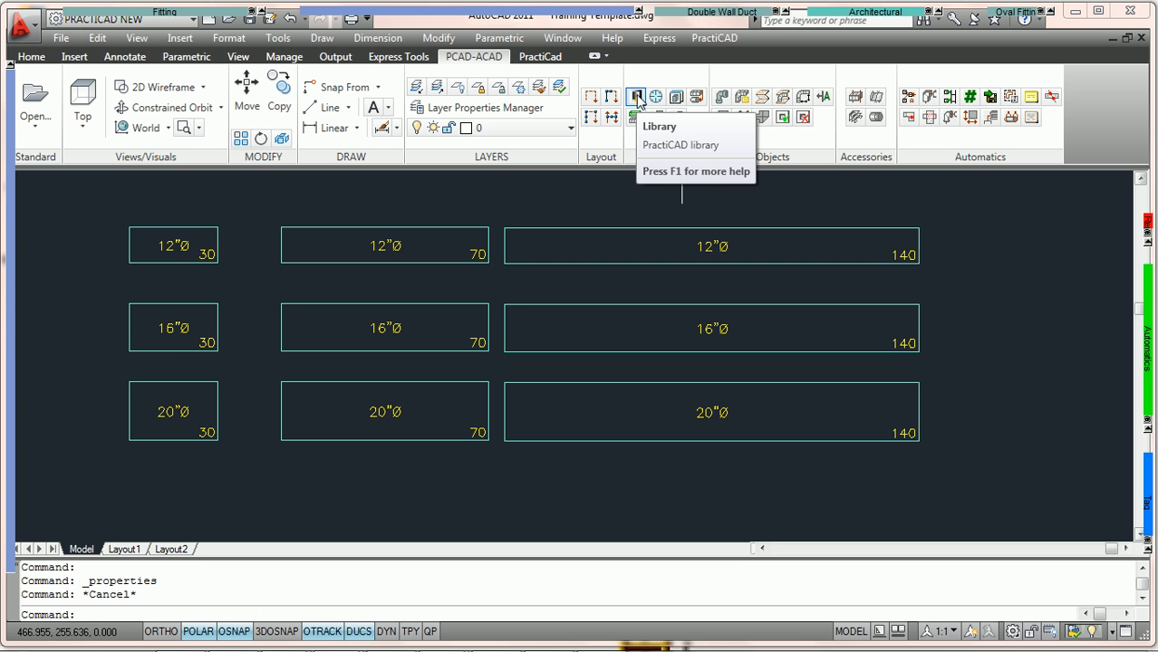
click(637, 98)
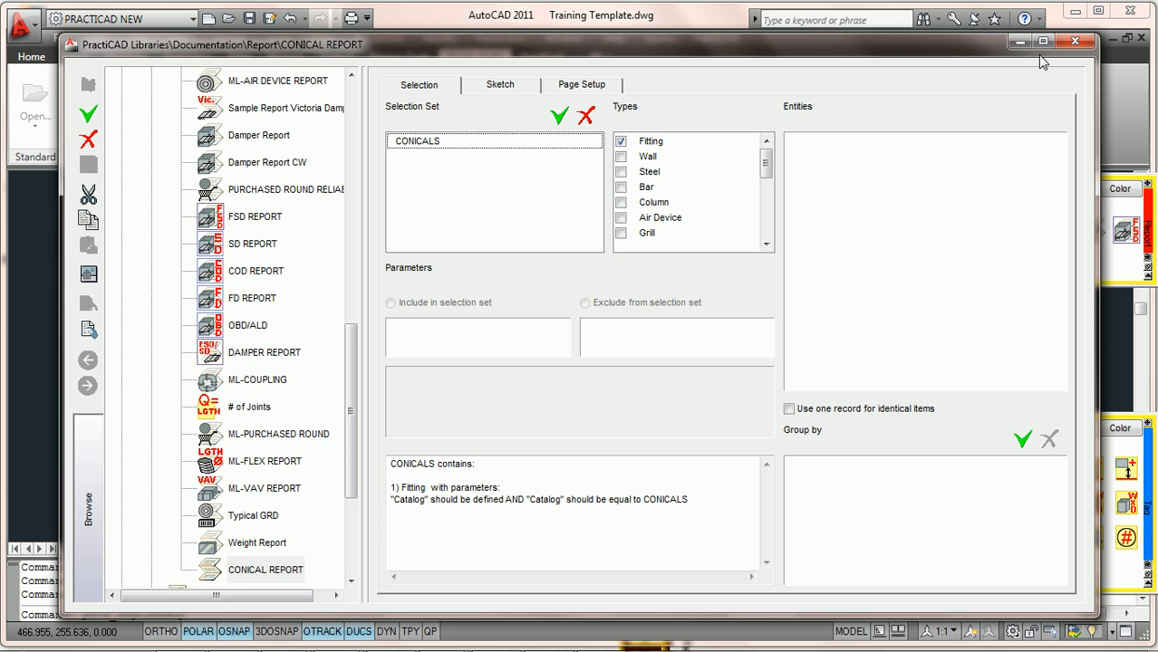
click(1041, 43)
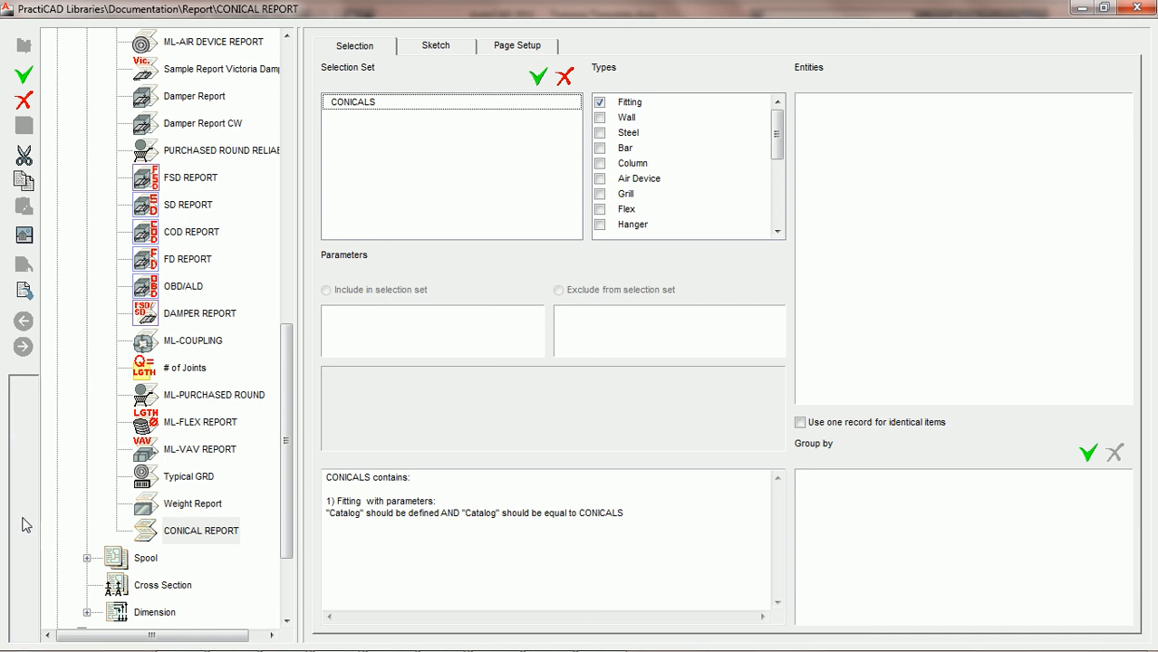
click(25, 519)
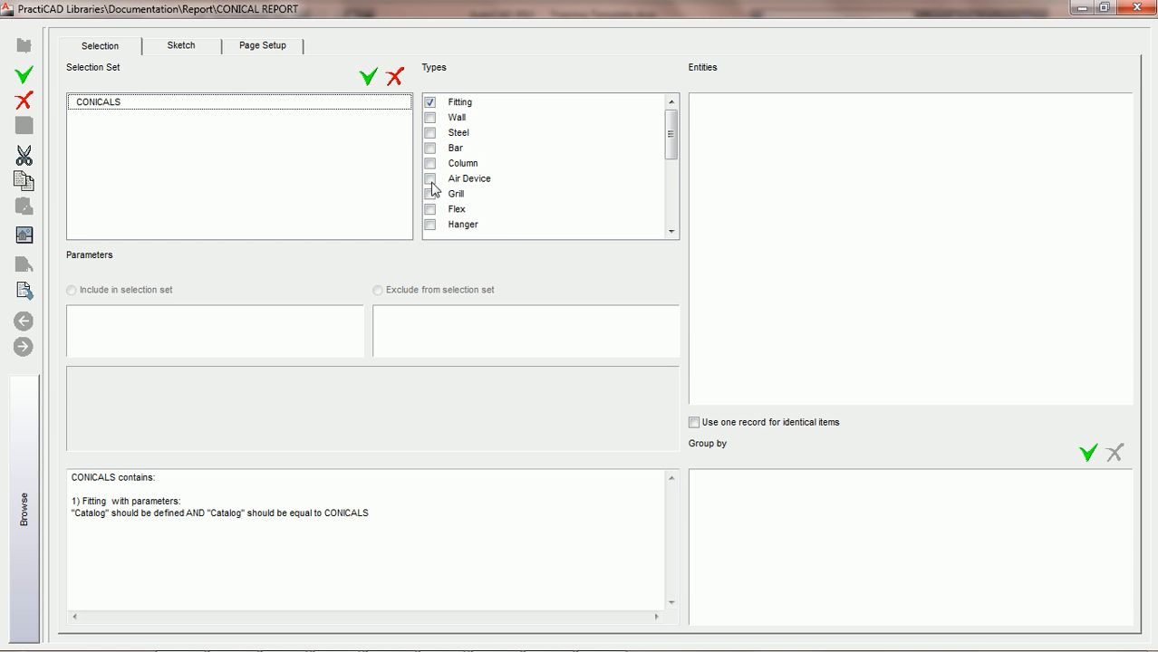
Step: Add a selection set named SPIRAL to the report and check its bands in the sketch
click(368, 80)
text(SPIRAL)
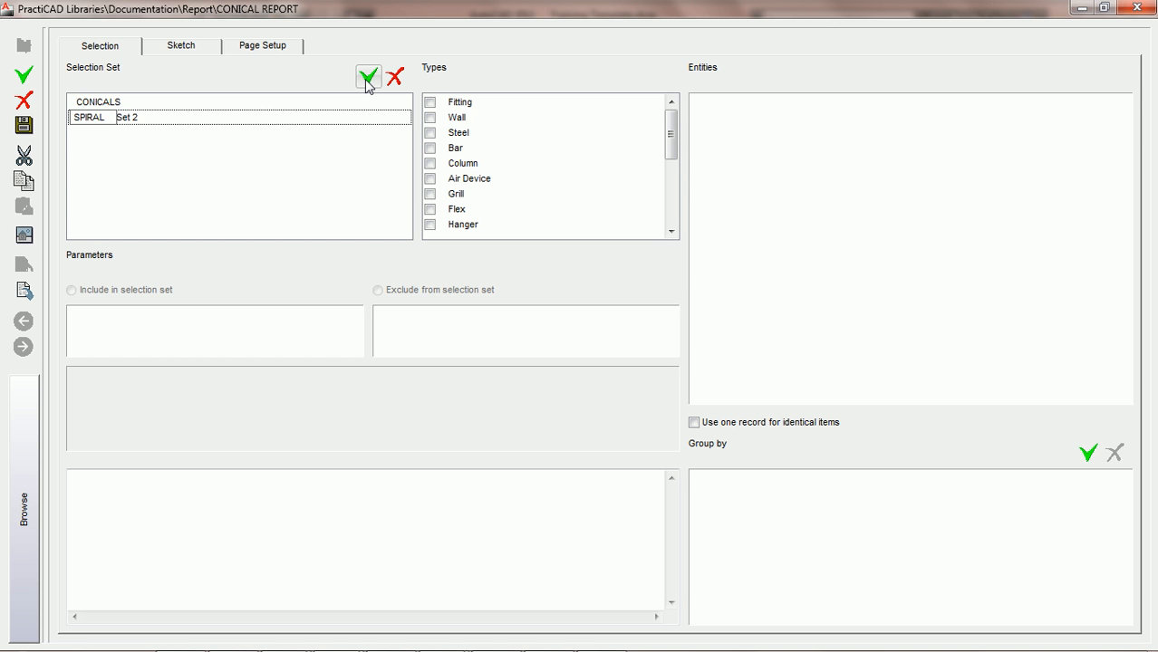
key(Return)
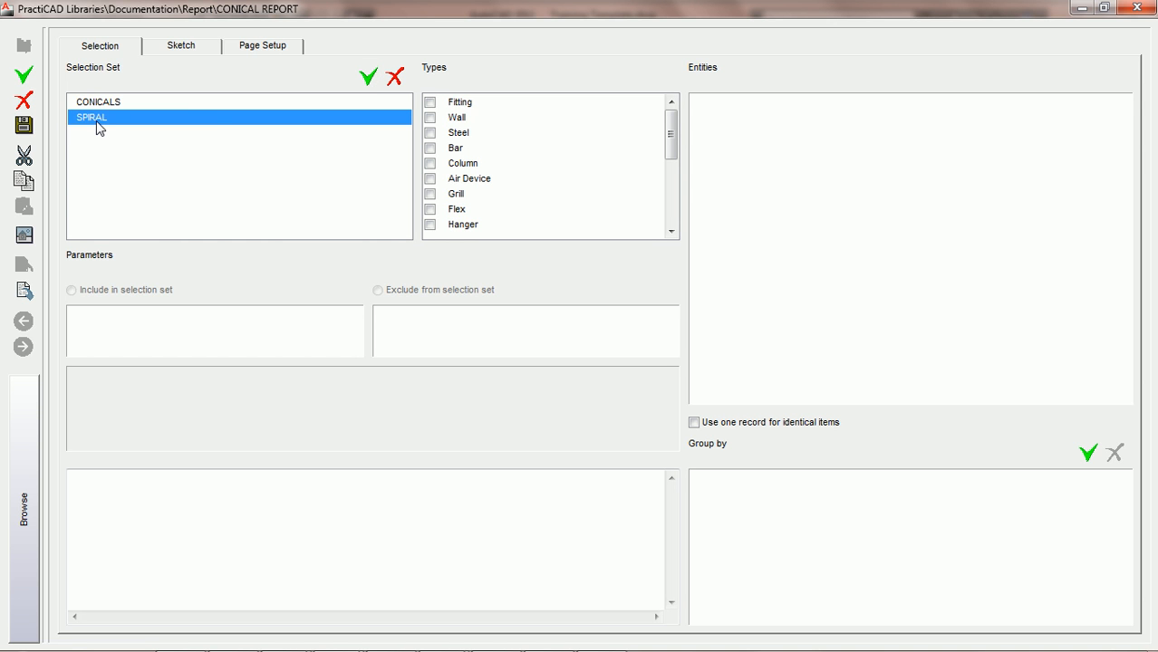
click(191, 52)
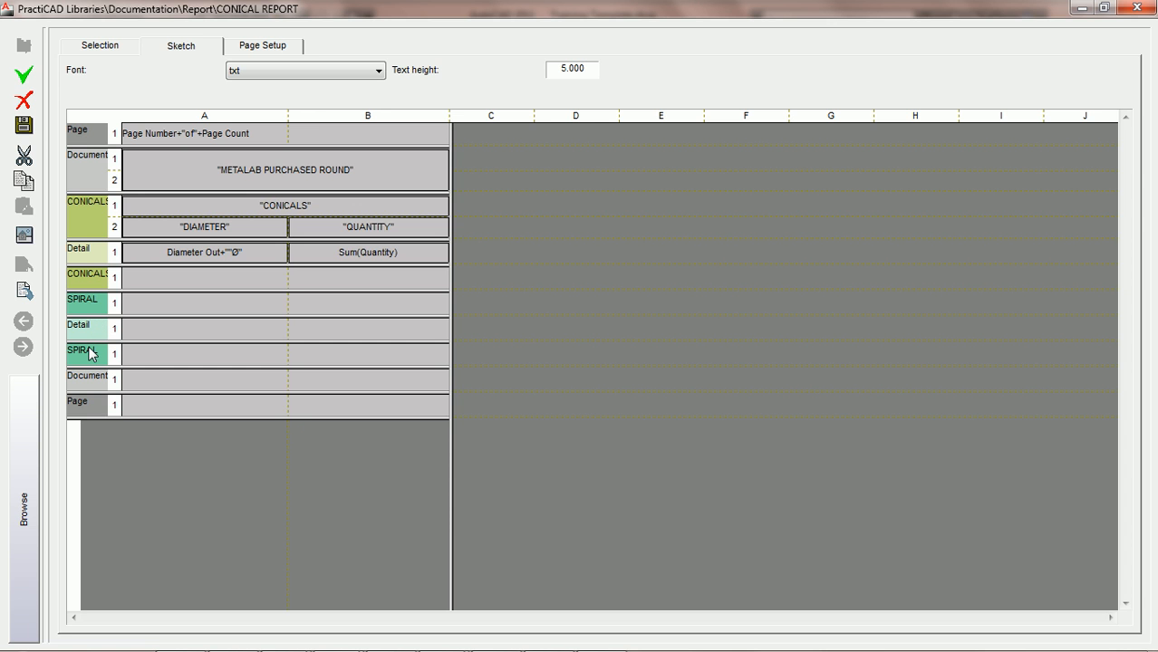
click(106, 45)
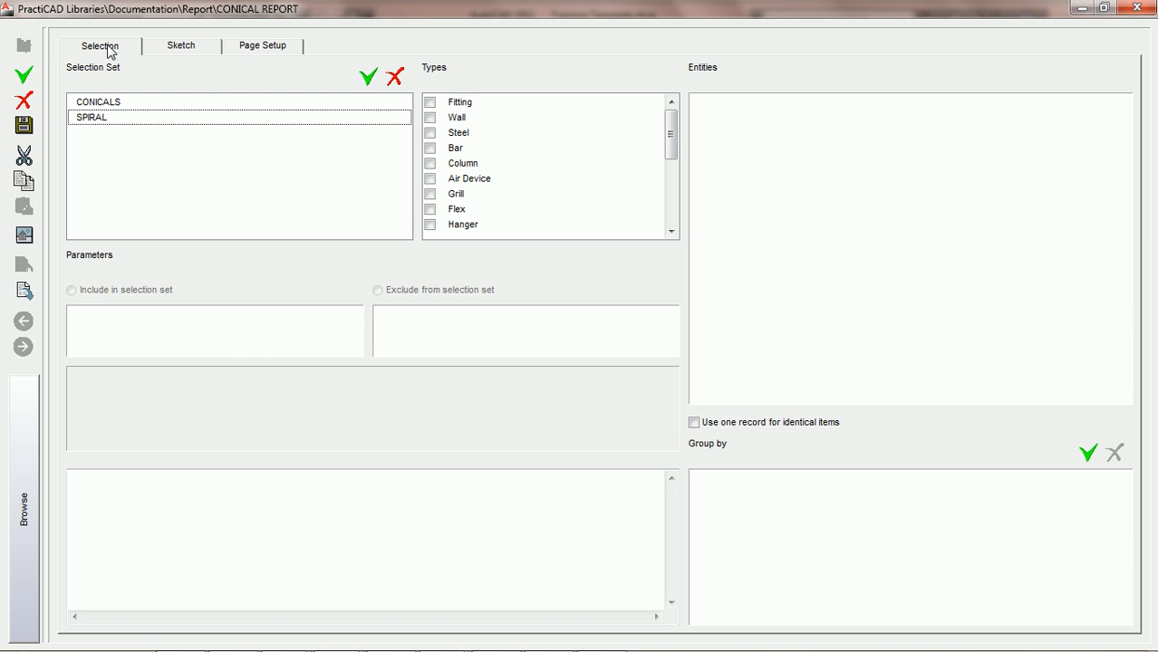
Step: Limit the SPIRAL set to the Fitting type, with Spiral Pipe (Round) from PractiCAM Single Wall round straight fittings
click(94, 124)
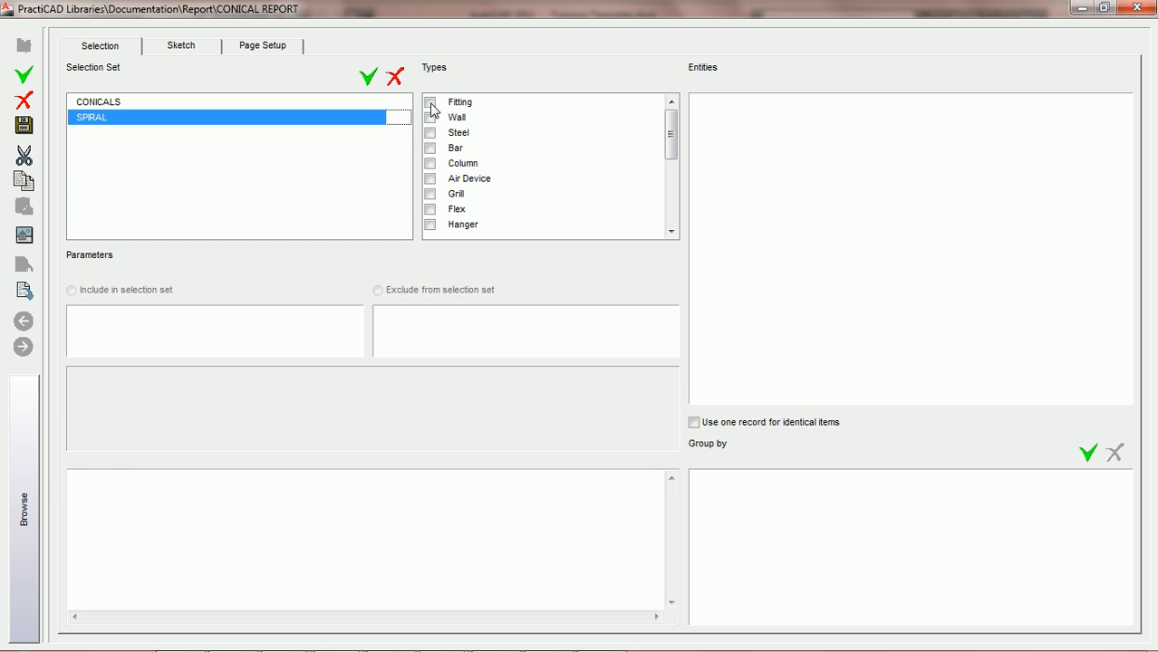
click(431, 106)
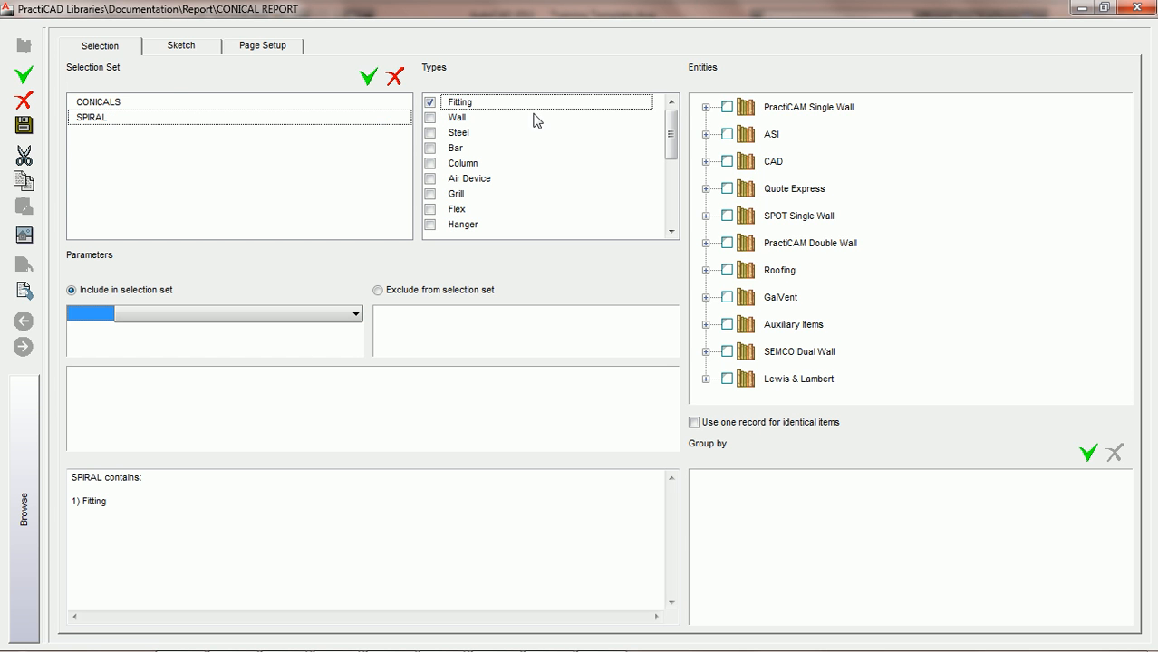
click(706, 108)
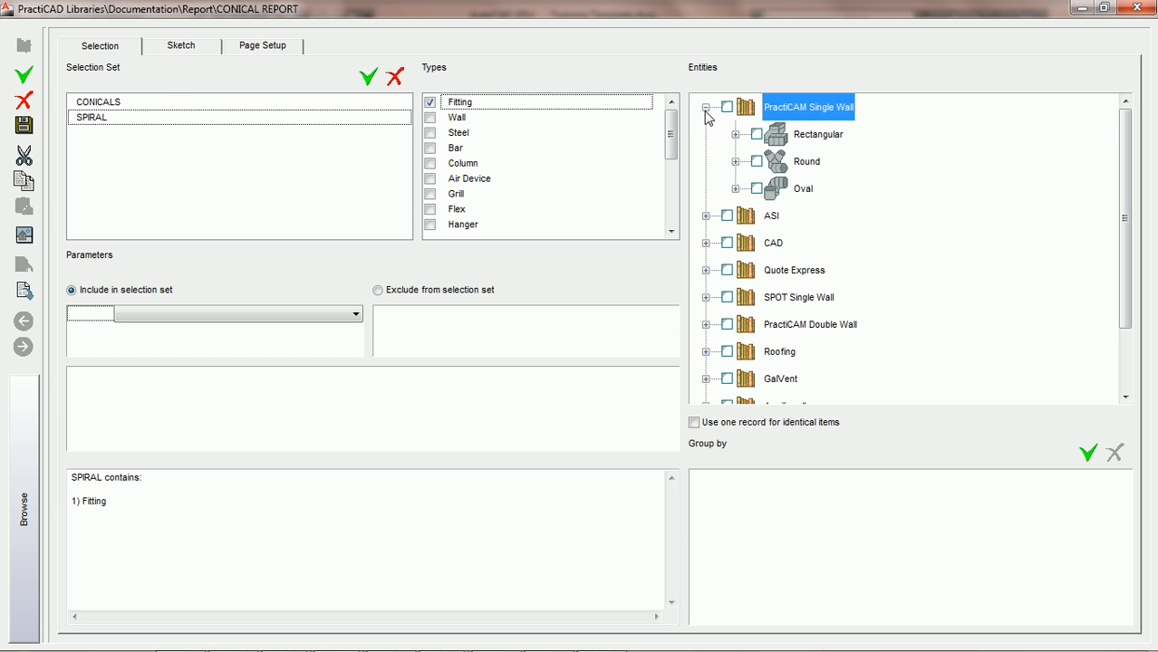
click(735, 161)
click(765, 189)
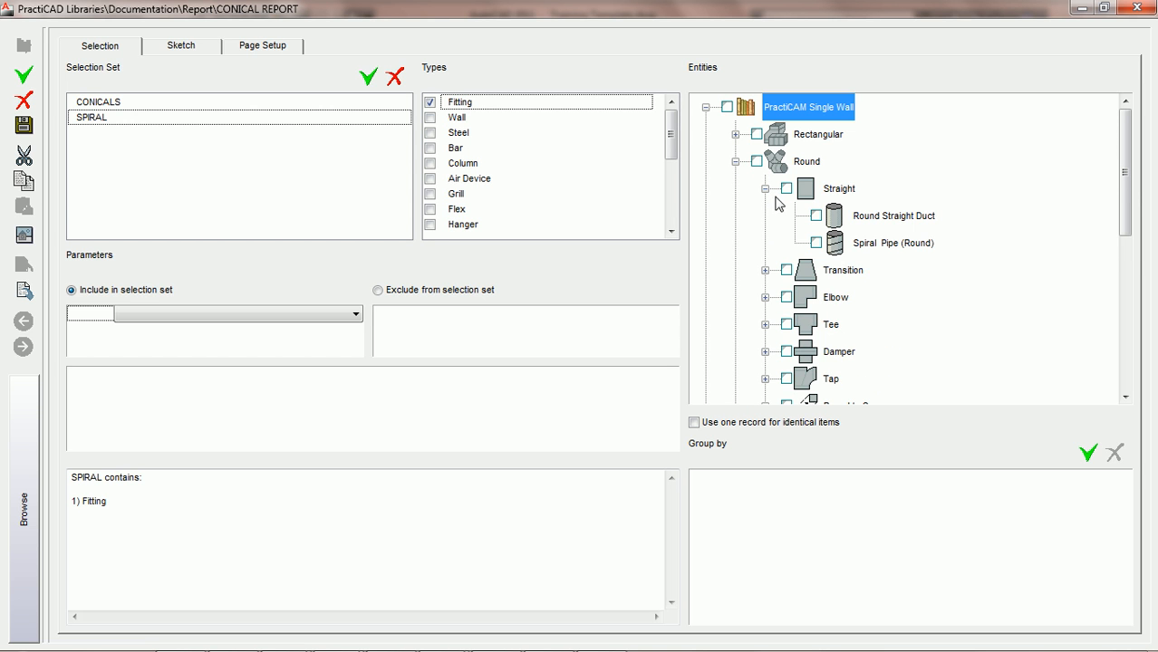
click(818, 245)
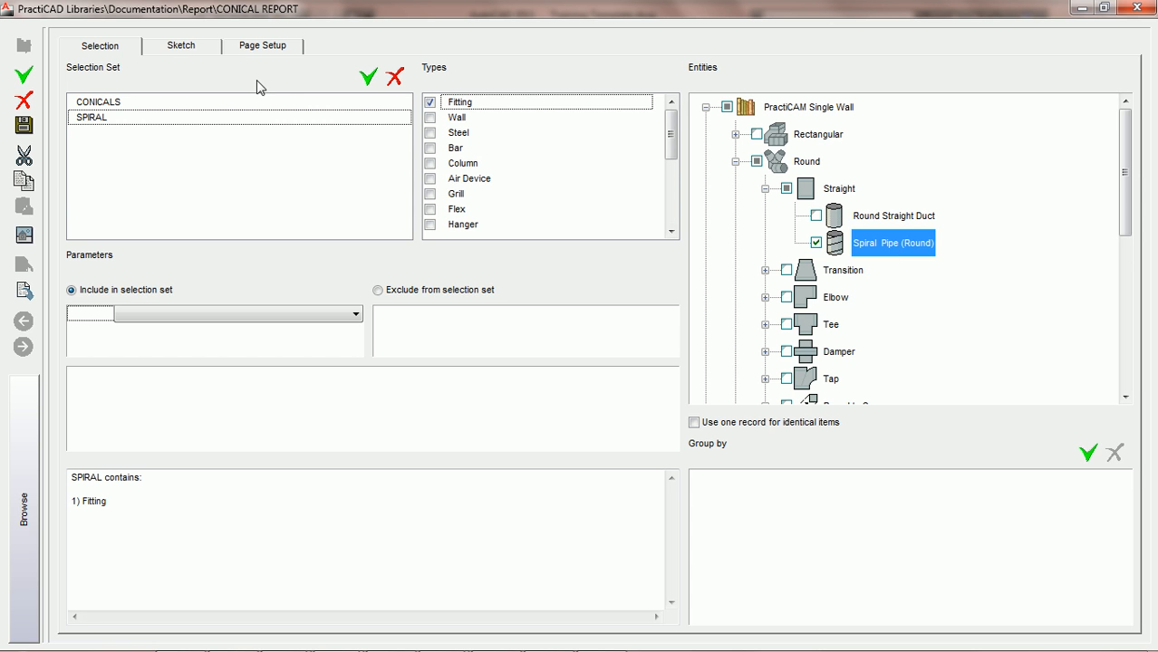
Step: In the report sketch, collapse the CONICALS footer band and extend the SPIRAL header band to two rows
click(184, 54)
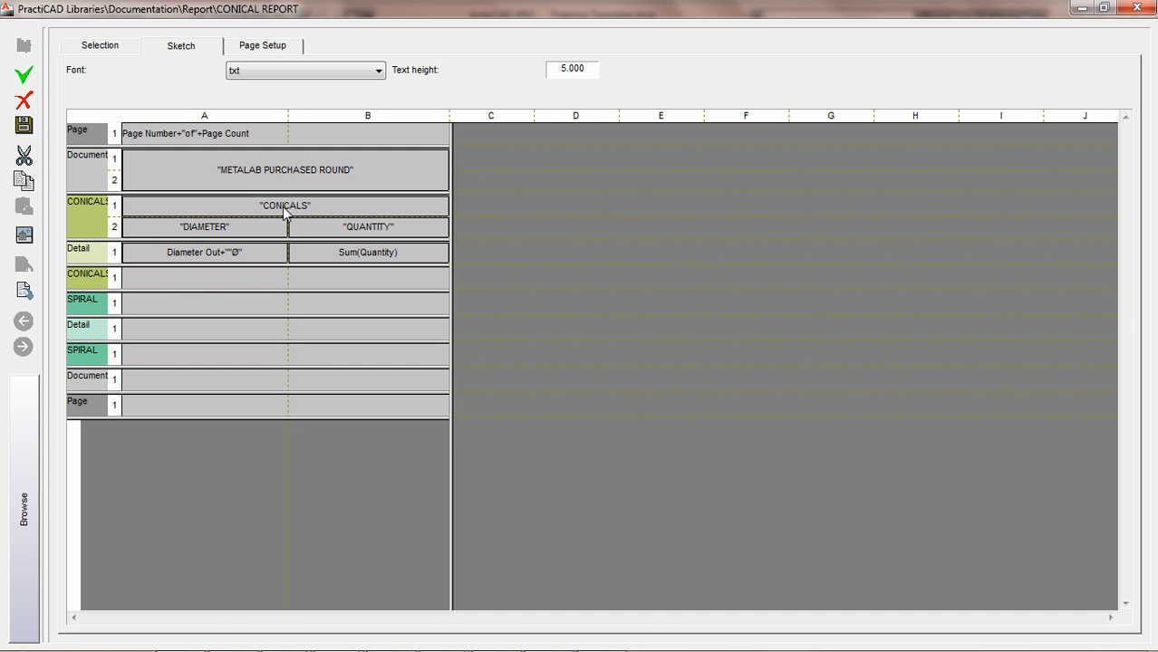
drag(195, 290, 197, 270)
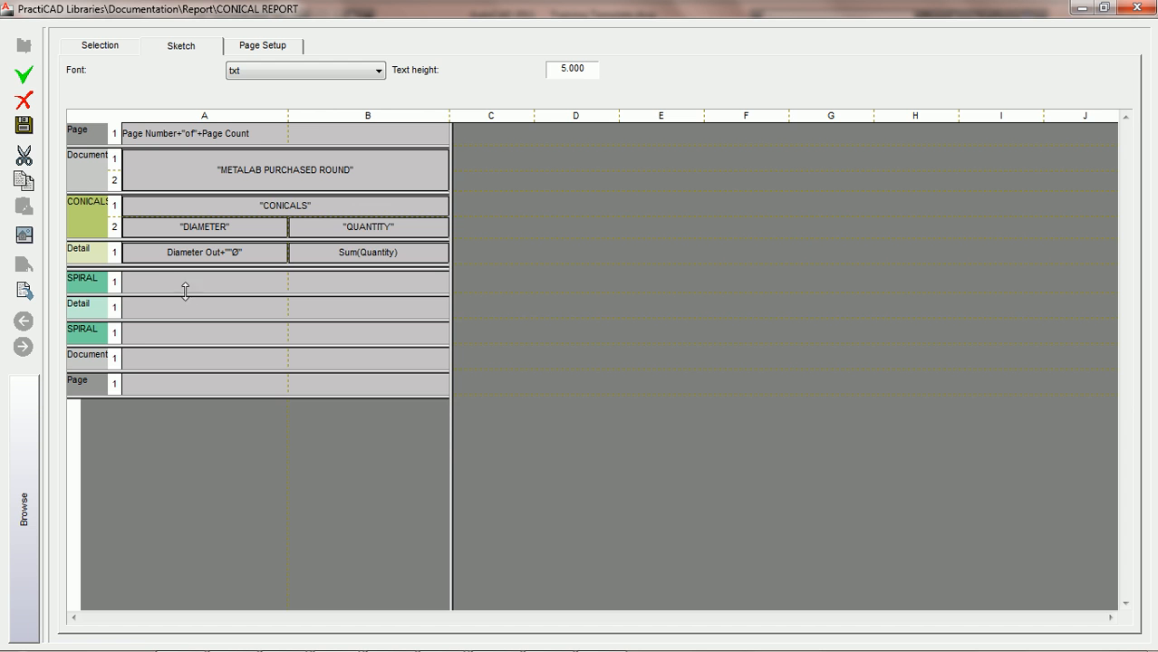
drag(184, 292, 181, 313)
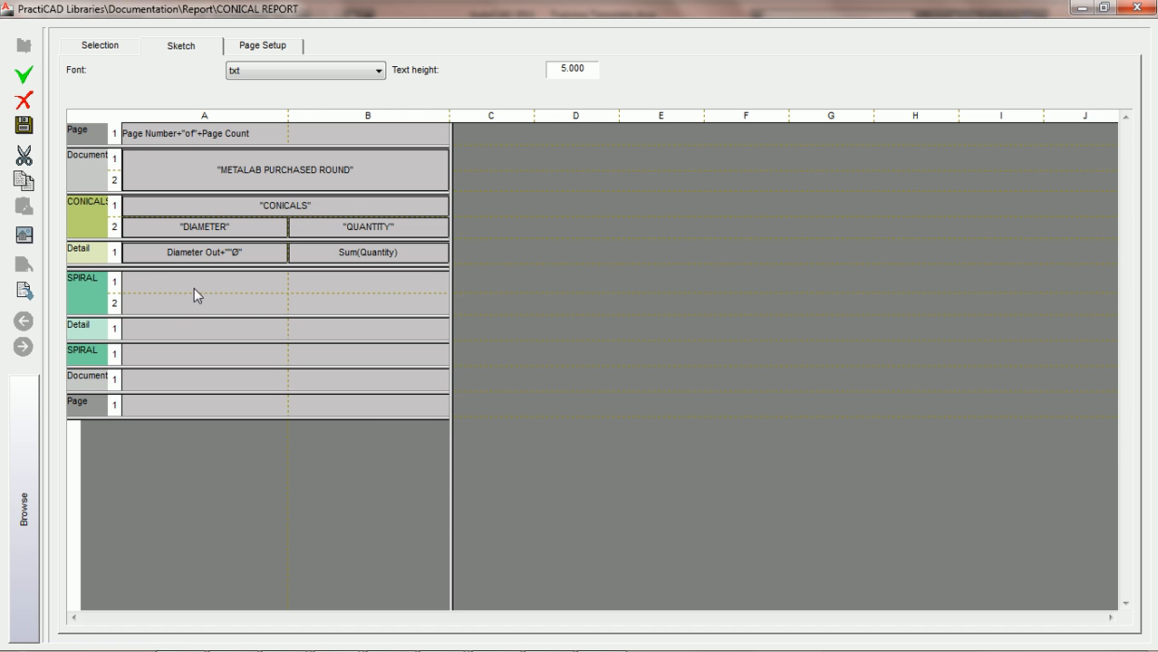
Step: Merge the SPIRAL header's first row across columns A and B and fill it with centered text "SPIRAL" bordered on all sides
drag(288, 281, 413, 288)
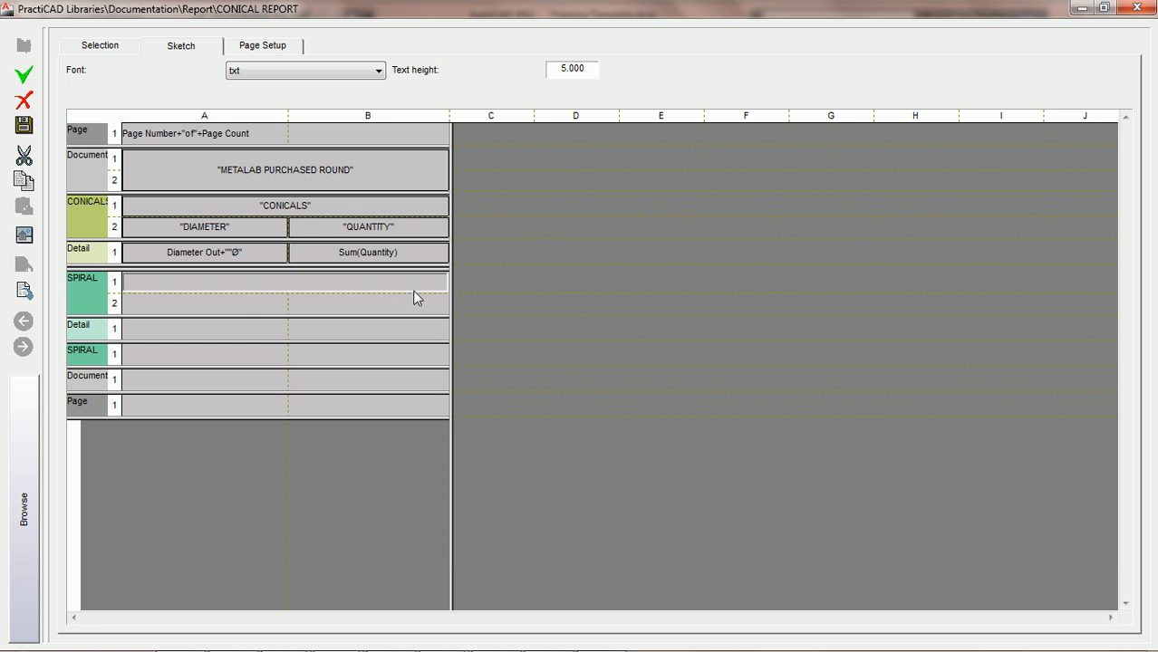
double_click(252, 288)
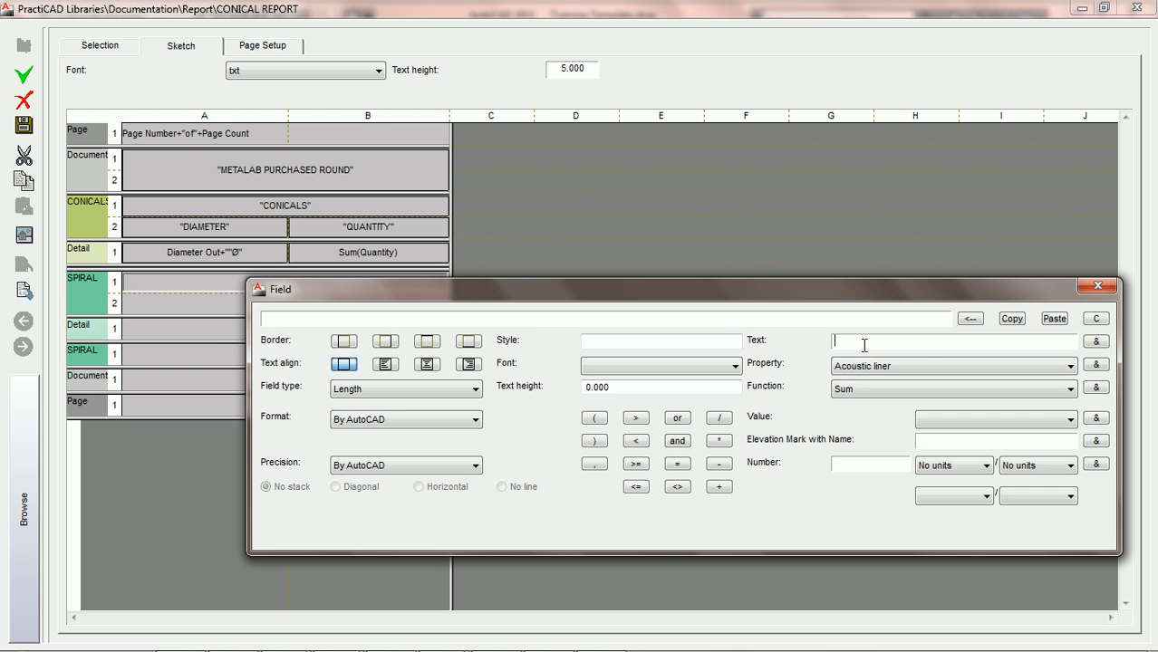
text(SPIRAL)
click(1096, 342)
click(344, 342)
click(393, 344)
click(424, 341)
click(473, 343)
click(429, 365)
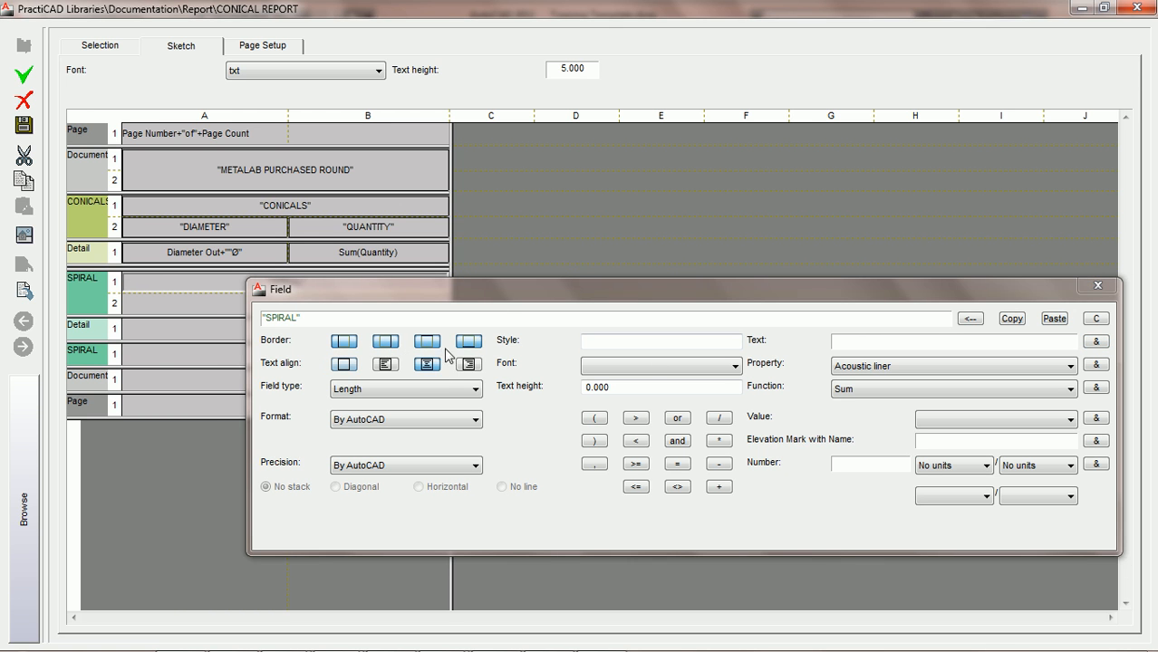
Step: Fill column A of the SPIRAL header's second row with centered text "DIAMETER" and borders on all sides
drag(496, 292, 315, 394)
click(231, 302)
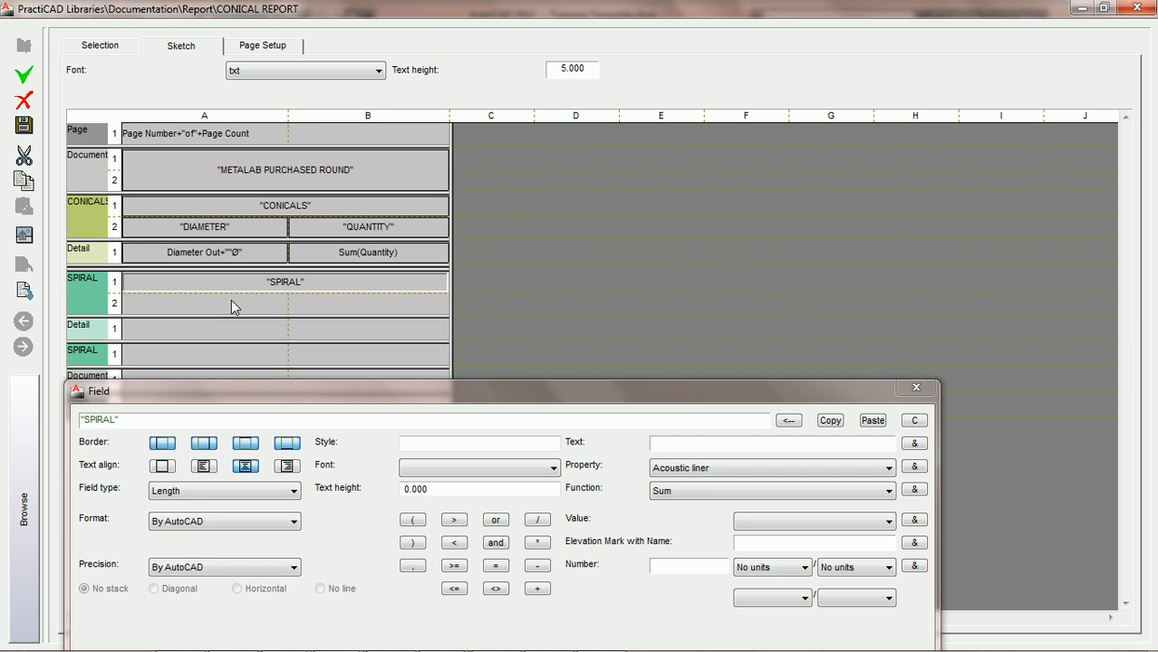
click(724, 444)
text(DIAMETER)
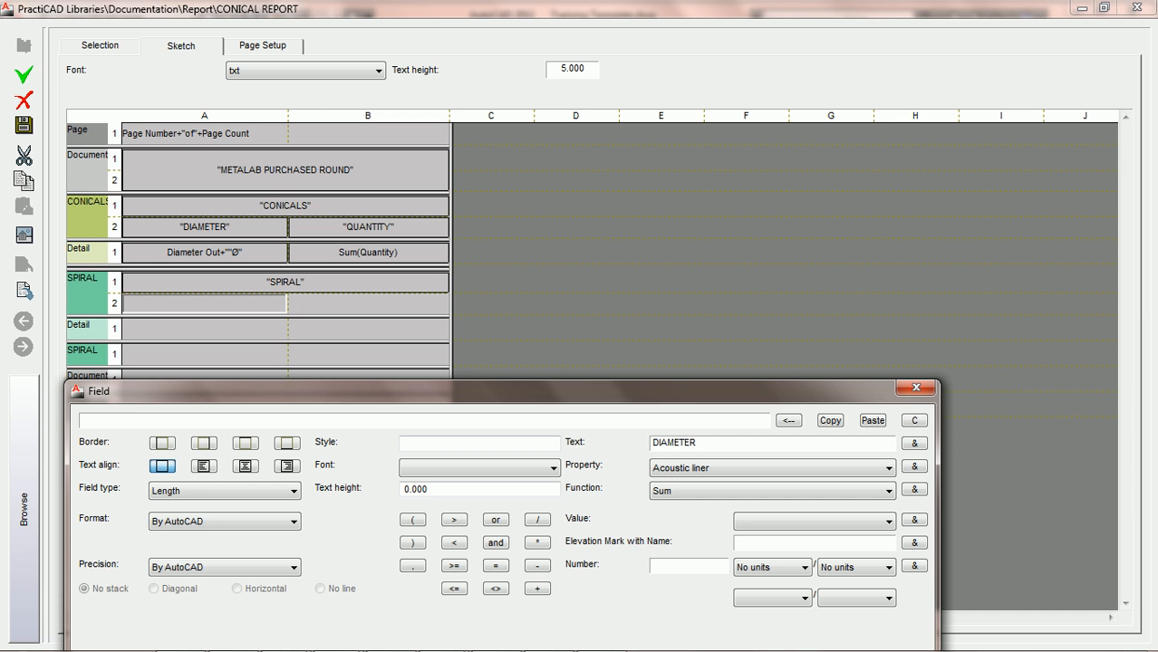
click(914, 443)
click(163, 443)
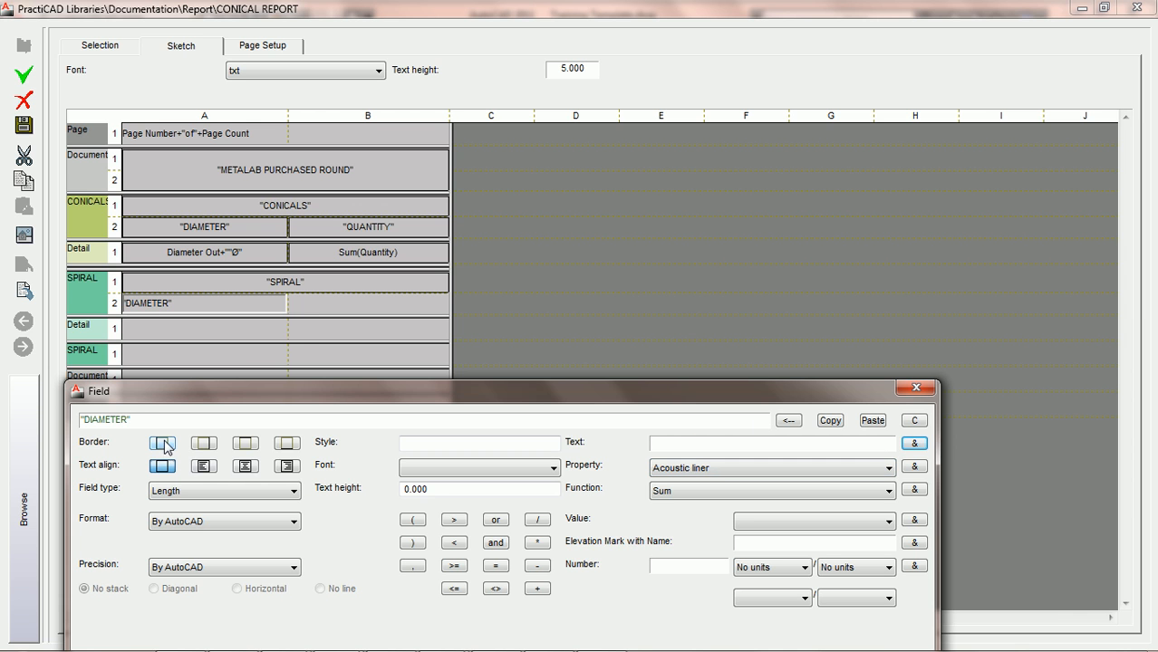
click(204, 444)
click(244, 443)
click(287, 444)
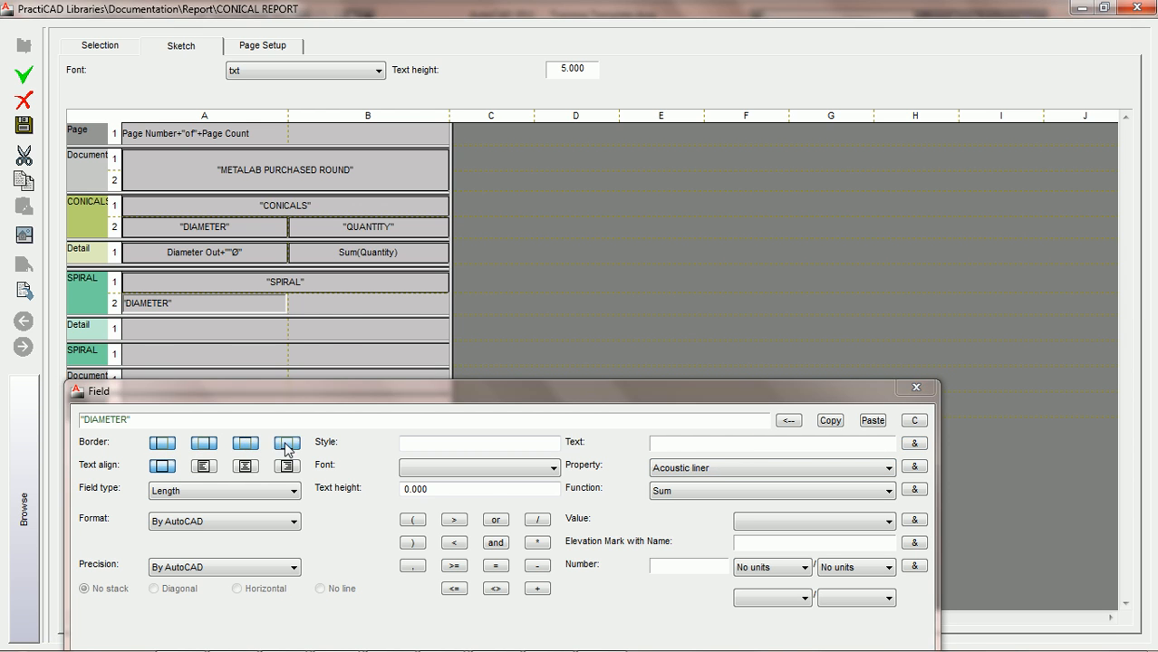
click(245, 465)
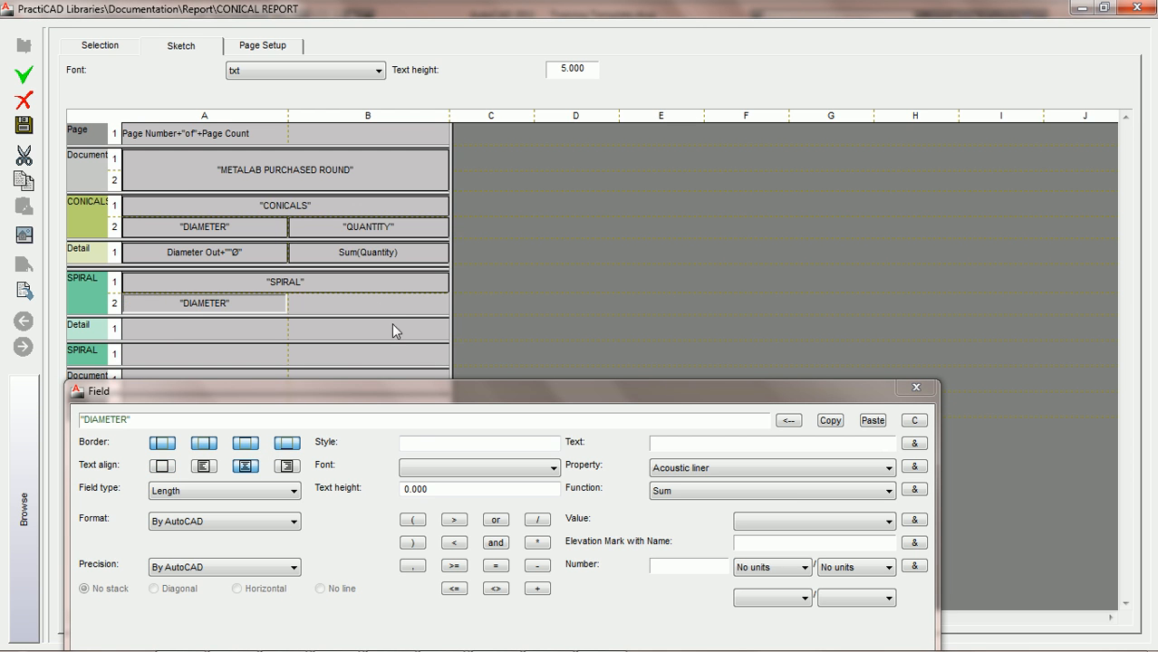
Step: Fill column B of the SPIRAL header's second row with centered text "SUM LENGTH" and borders on all sides
click(379, 304)
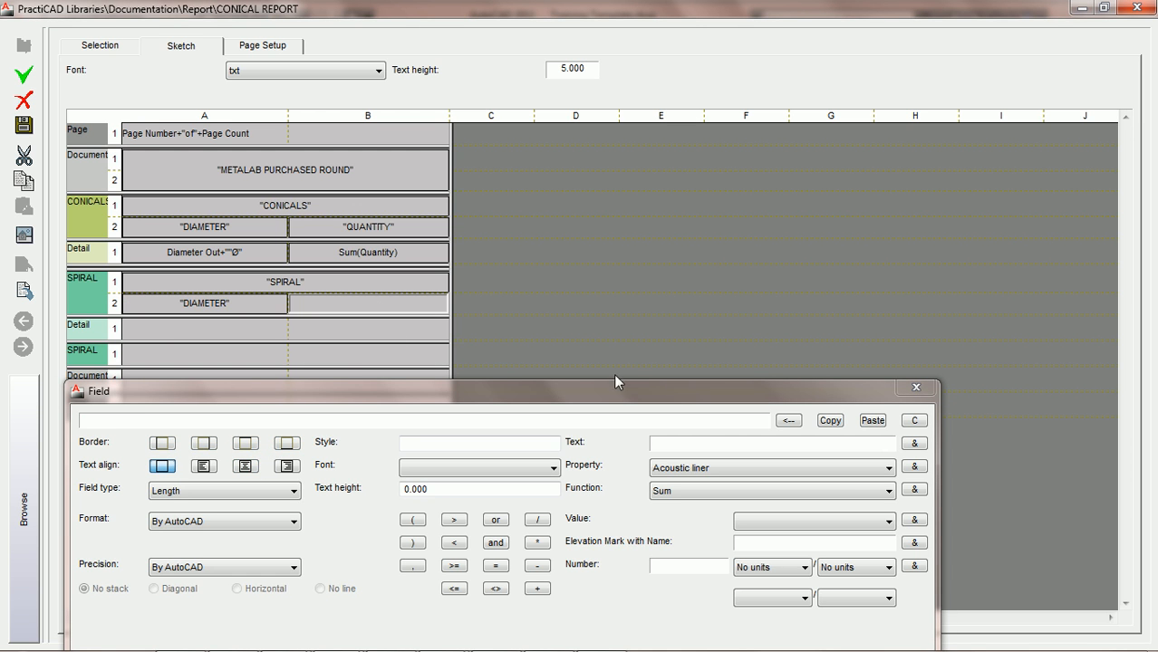
click(797, 445)
text(SUM L)
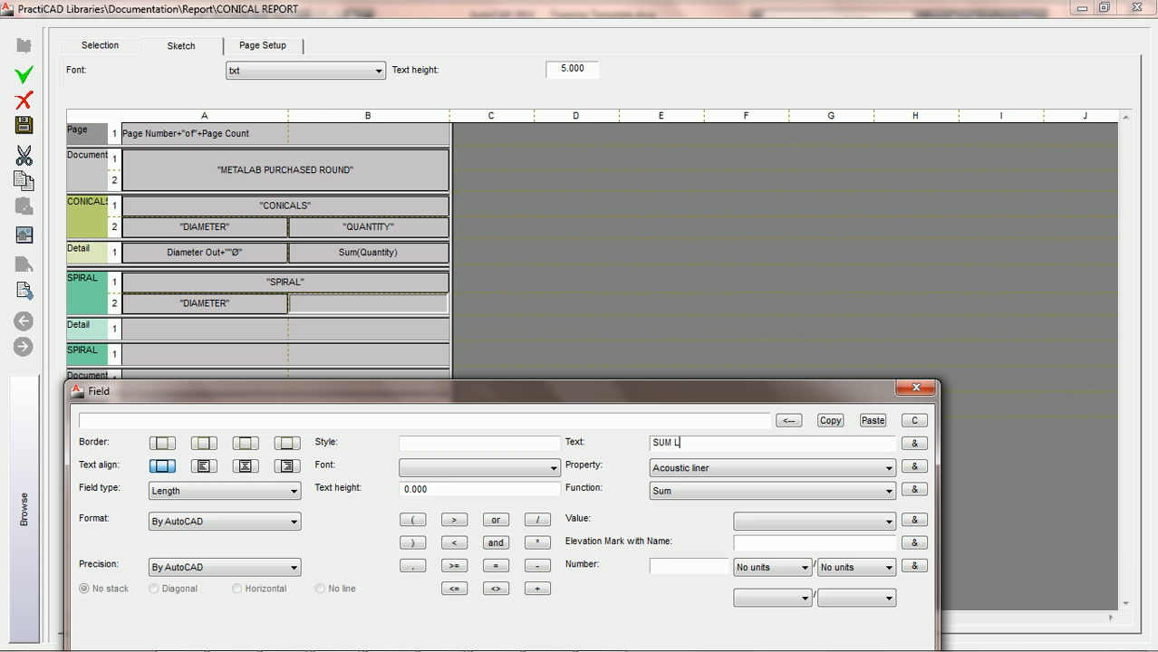
text(ENGTH)
click(913, 443)
click(246, 467)
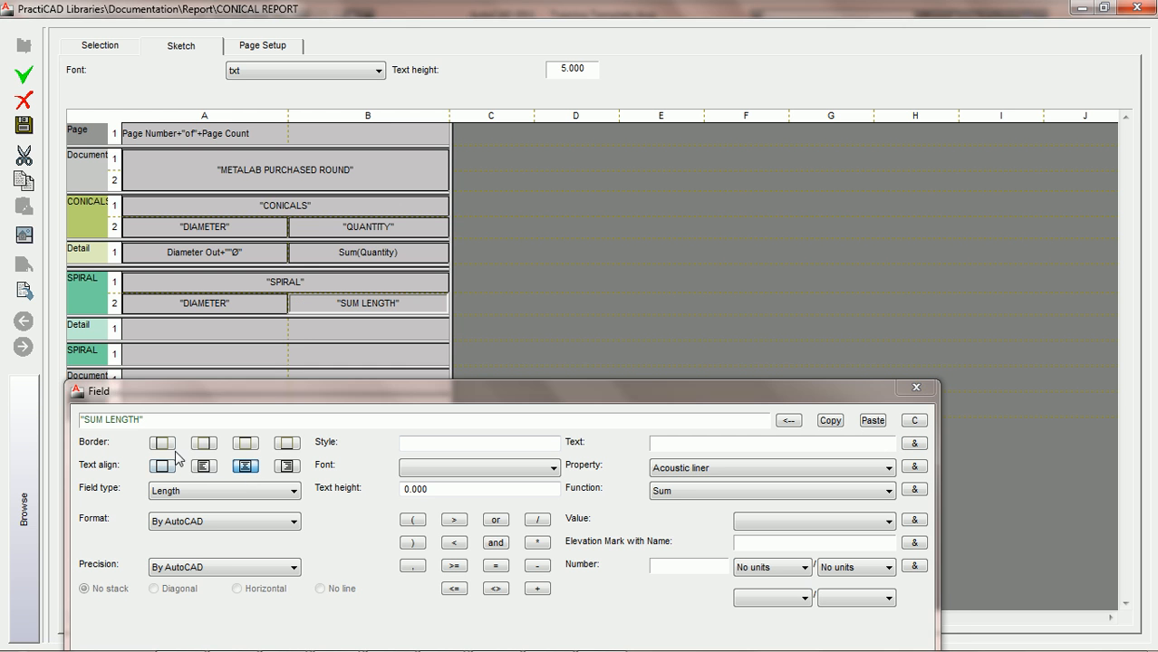
click(203, 443)
click(245, 443)
click(287, 443)
drag(483, 398, 548, 356)
click(979, 347)
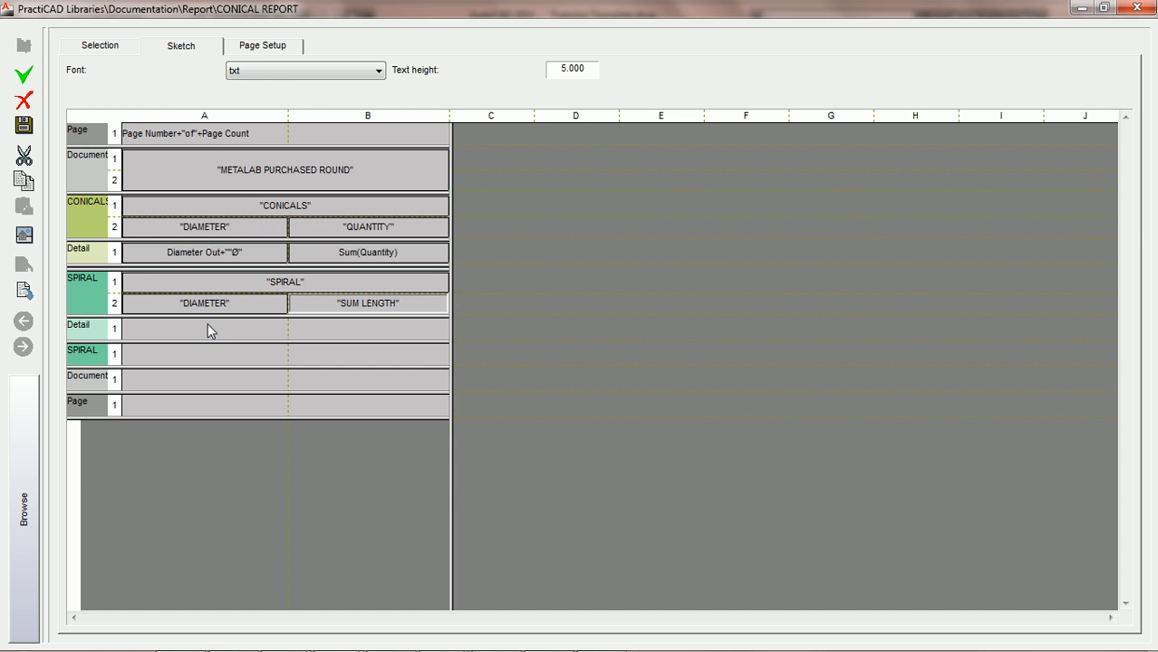
Step: Add a grouping parameter to the SPIRAL selection set that groups its items by Diameter In
click(102, 49)
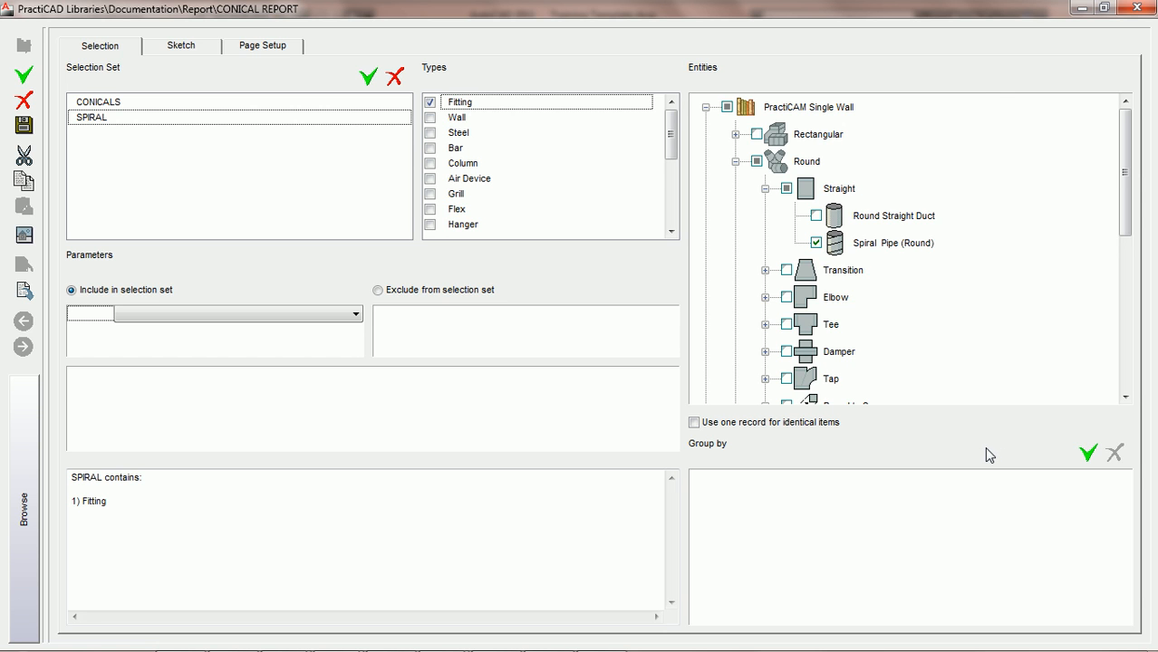
click(1088, 454)
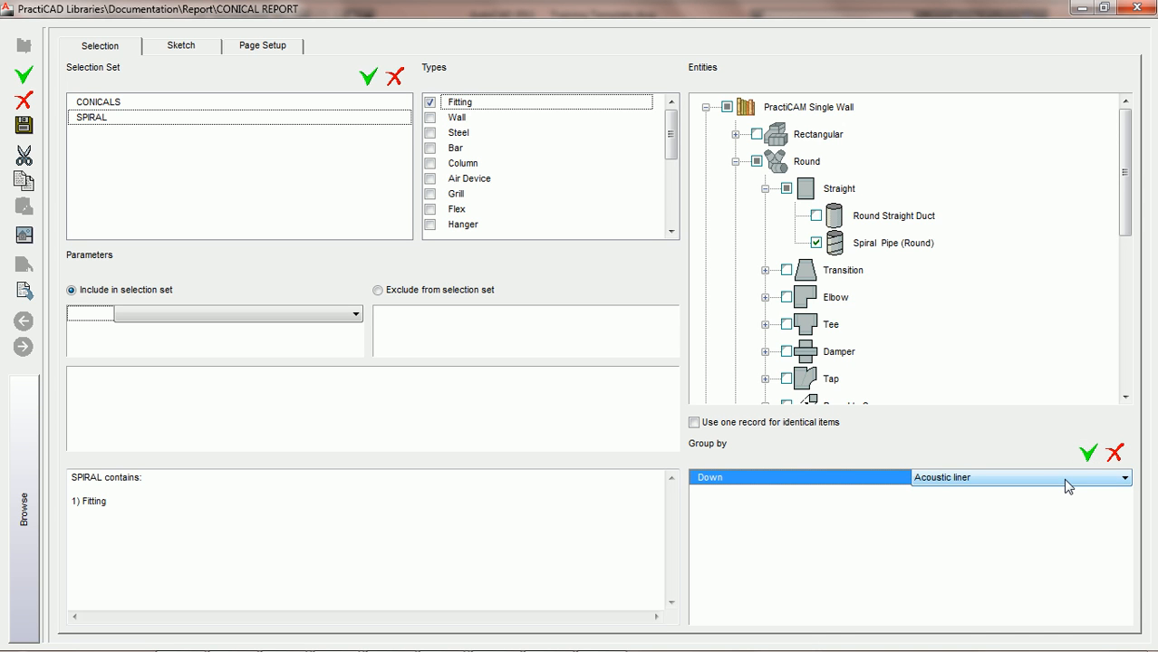
click(1068, 486)
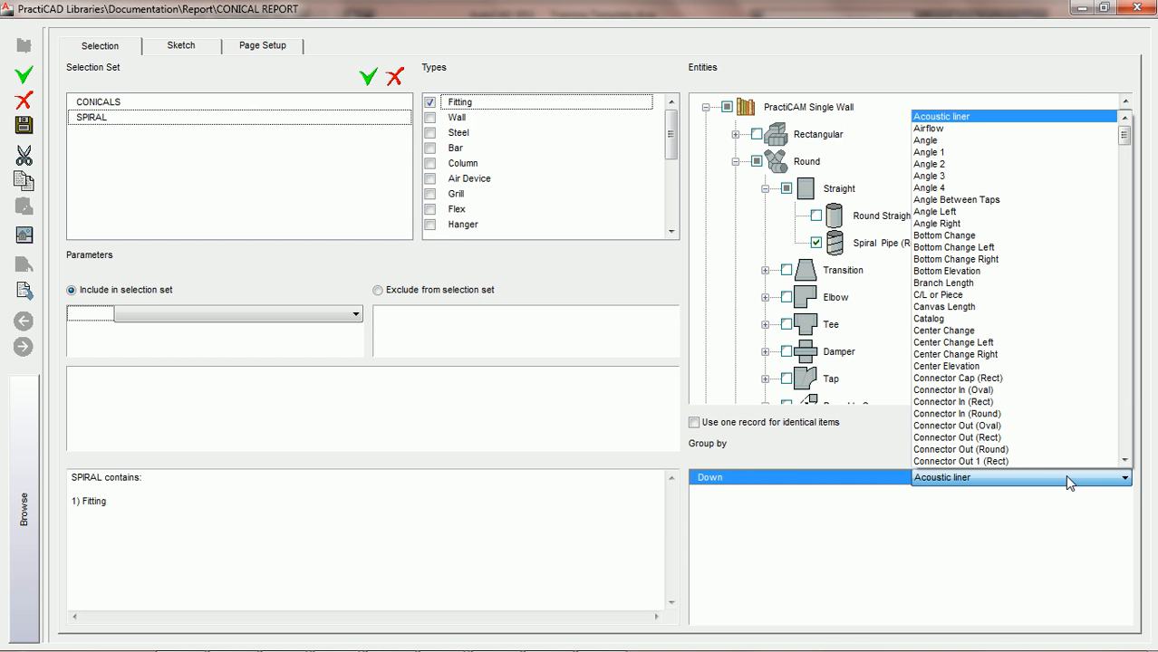
key(d)
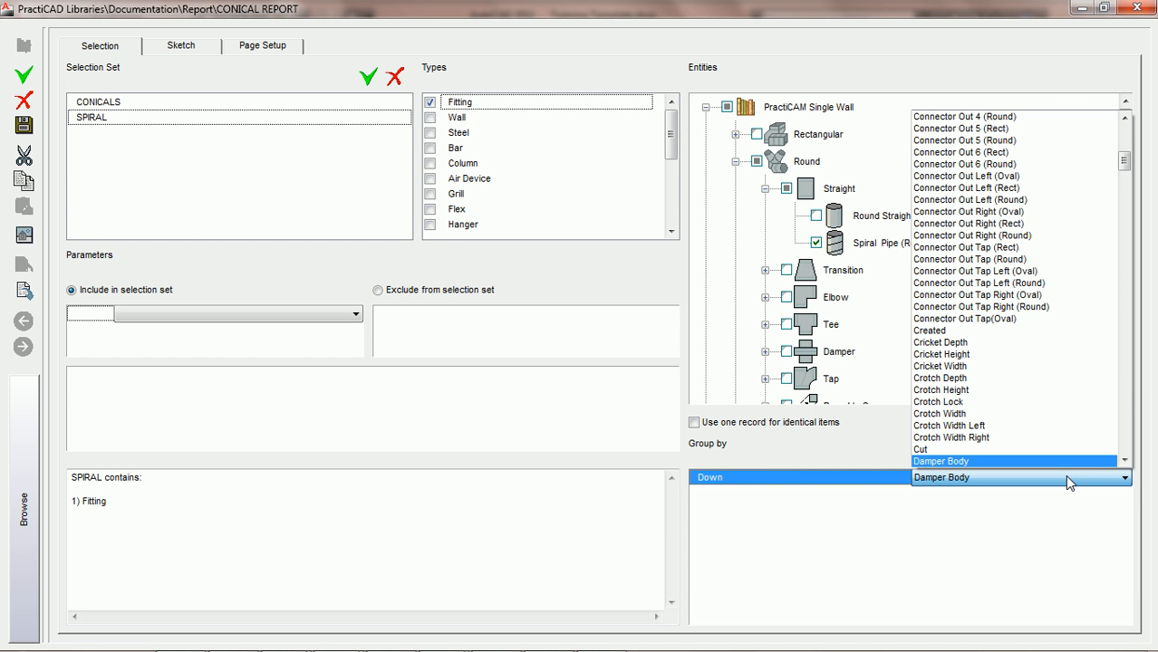
click(1124, 460)
click(1124, 460)
scroll(1124, 462, down, 8)
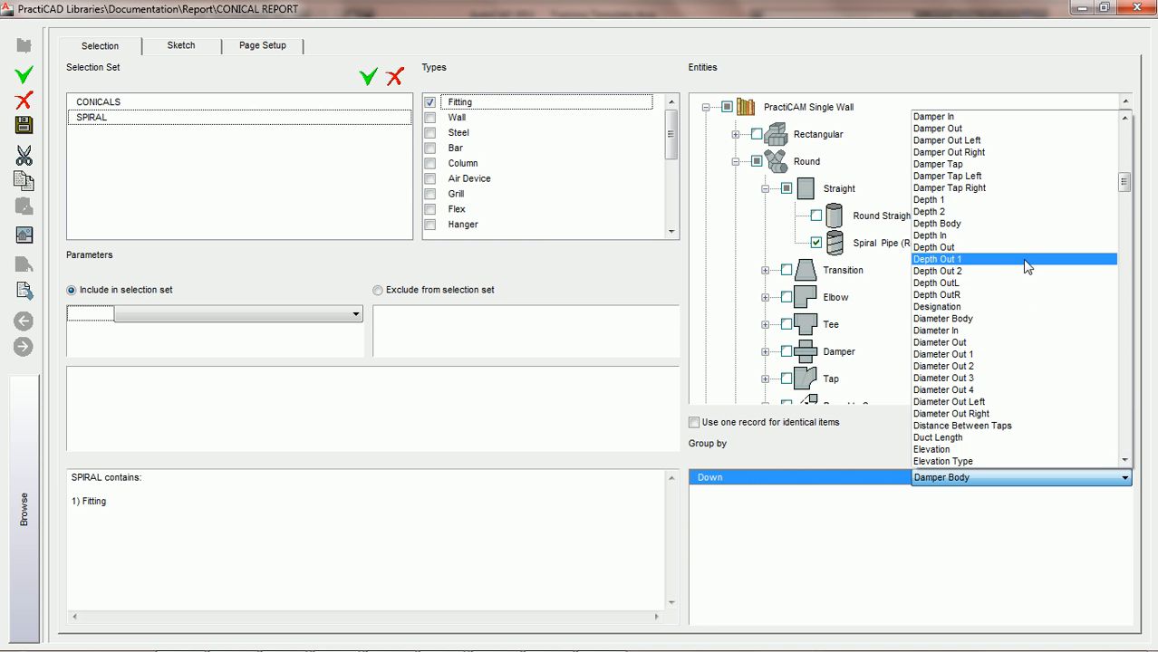
click(992, 332)
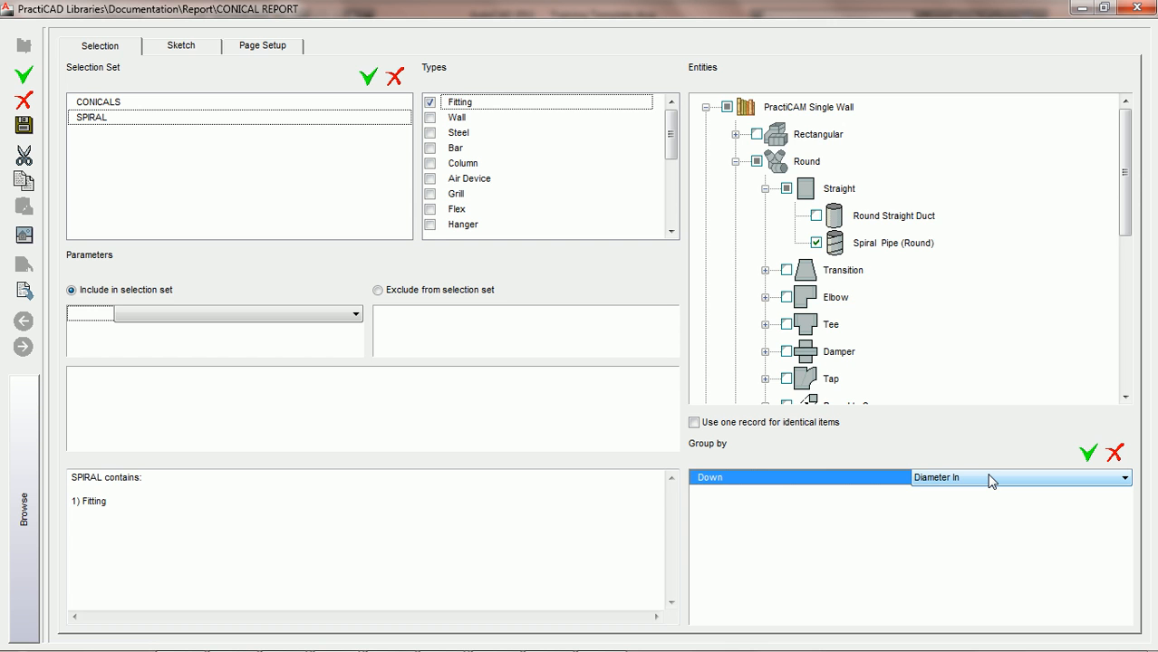
Step: Set the sort direction of the SPIRAL set's Diameter In grouping to Up
click(783, 480)
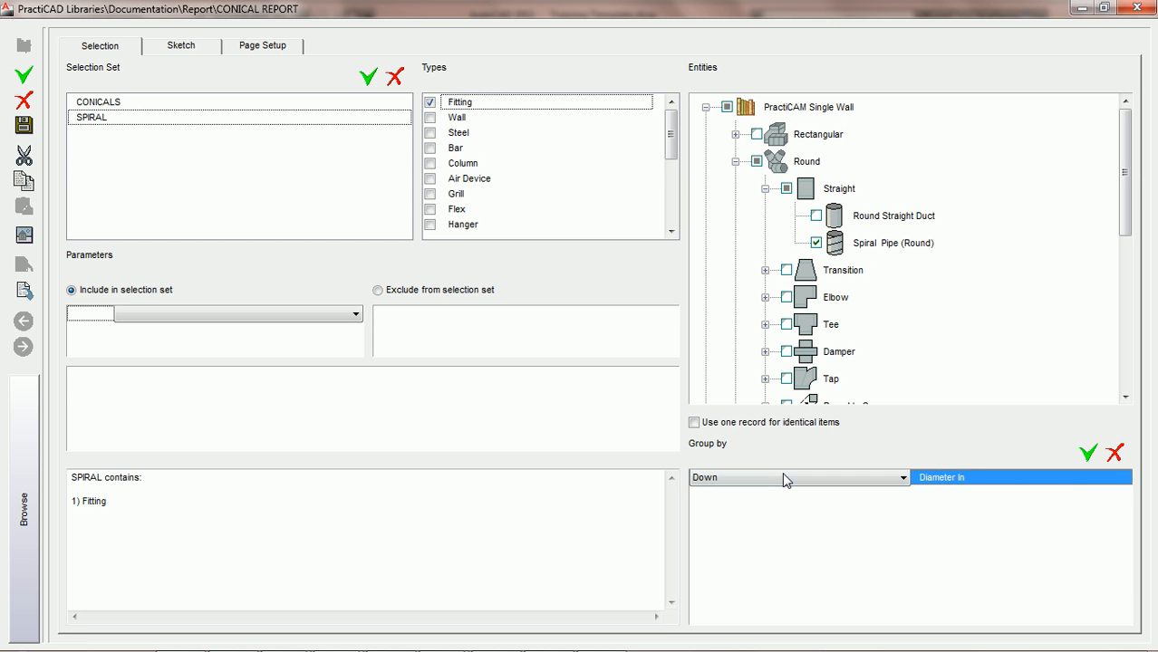
click(888, 481)
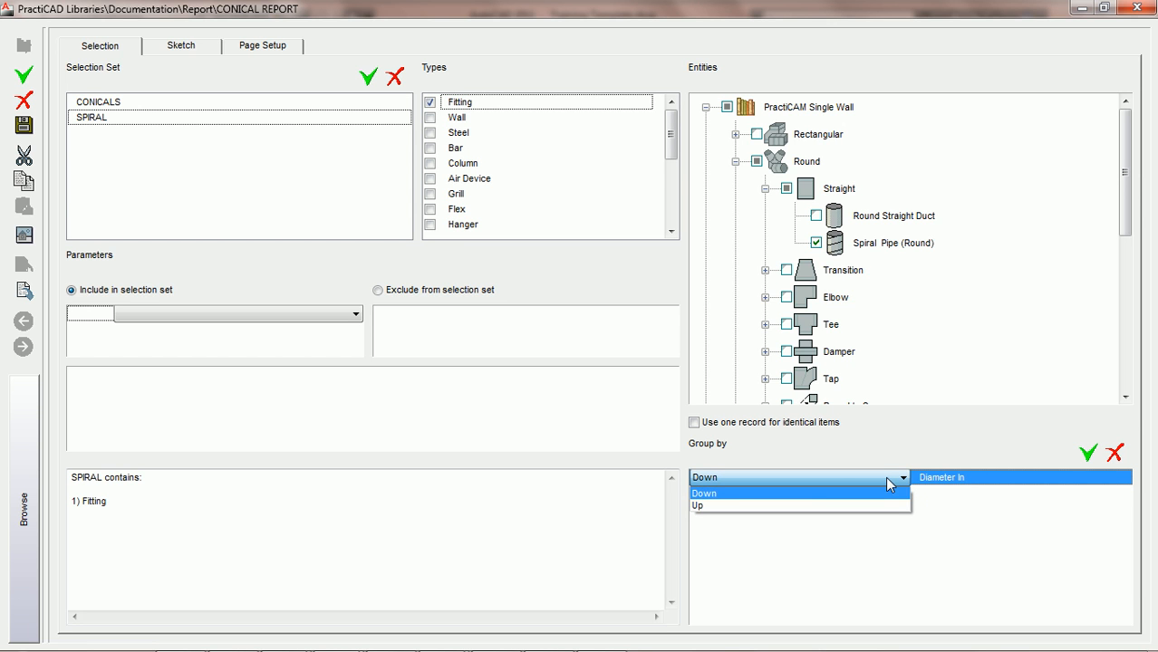
click(774, 497)
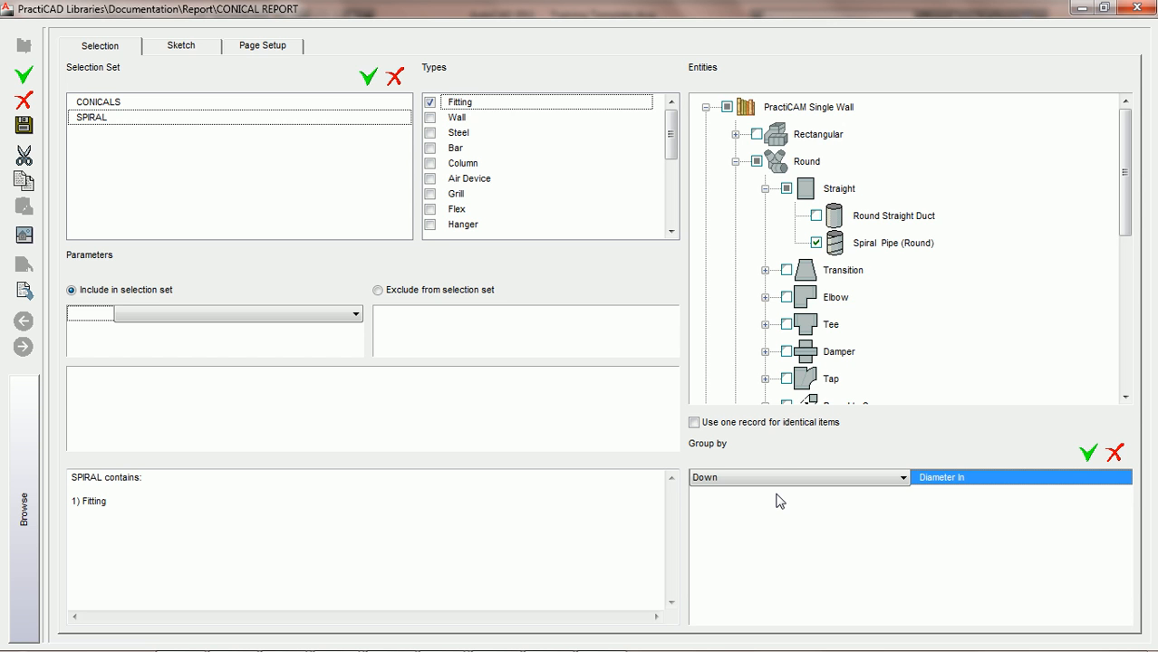
click(782, 479)
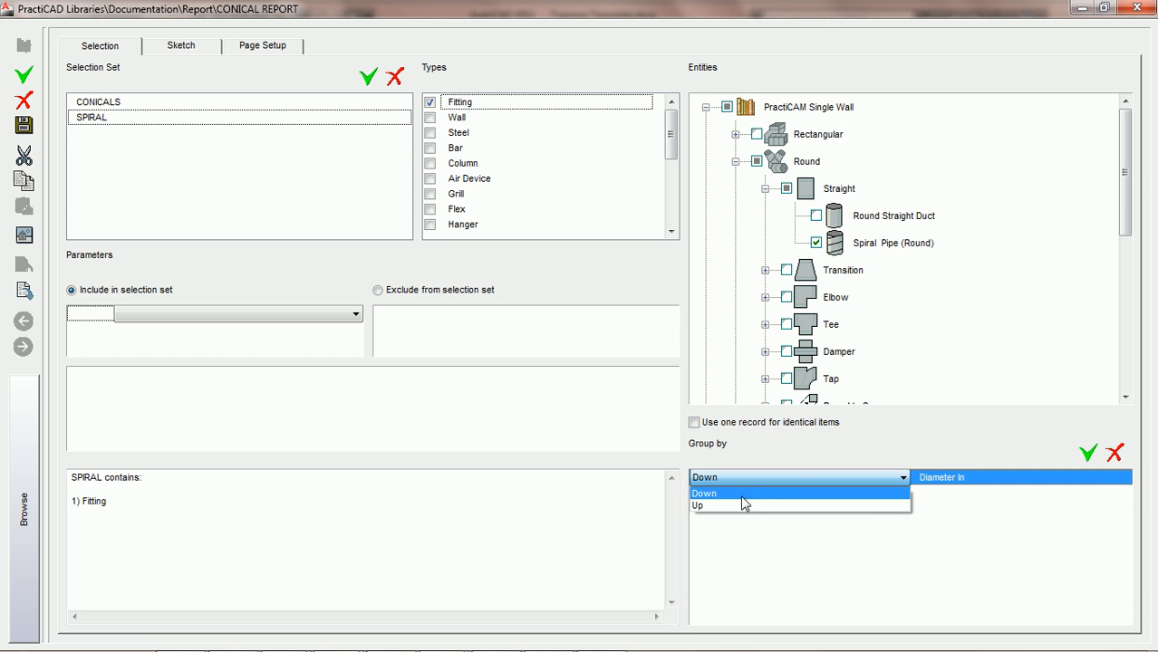
click(736, 506)
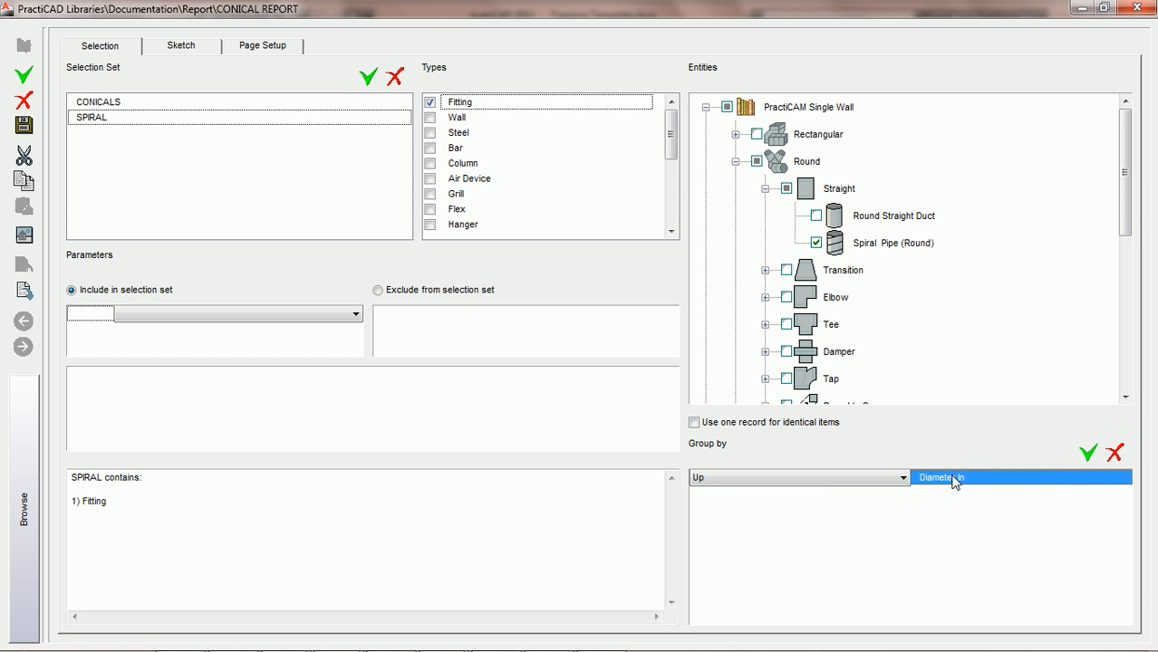
click(1089, 454)
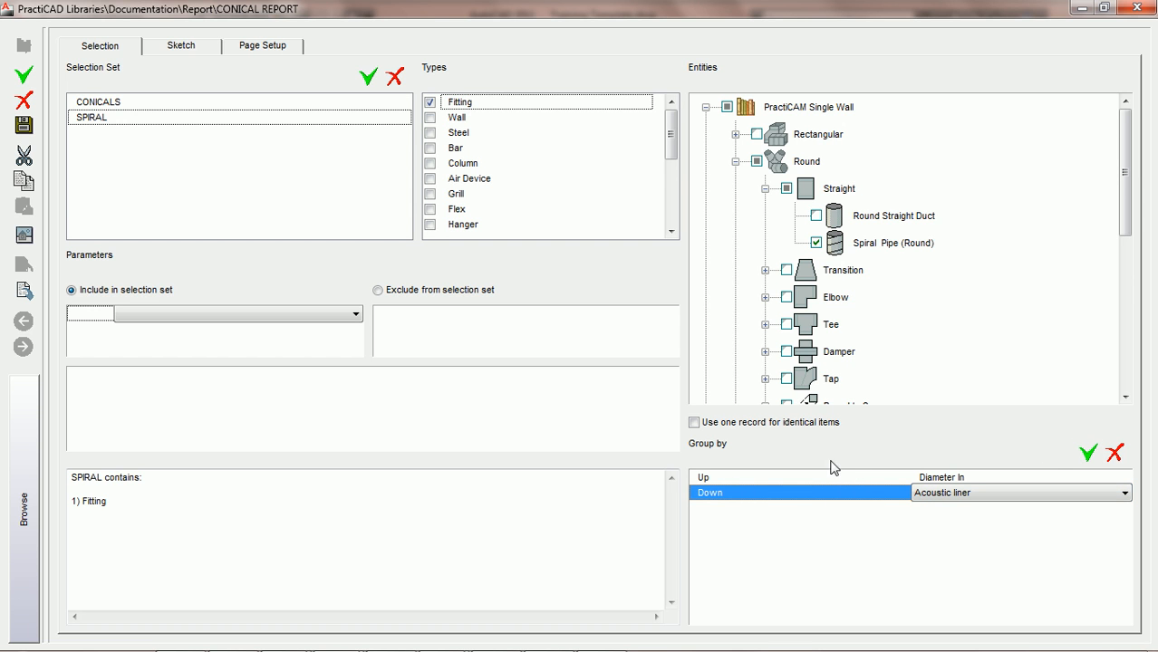
click(1116, 456)
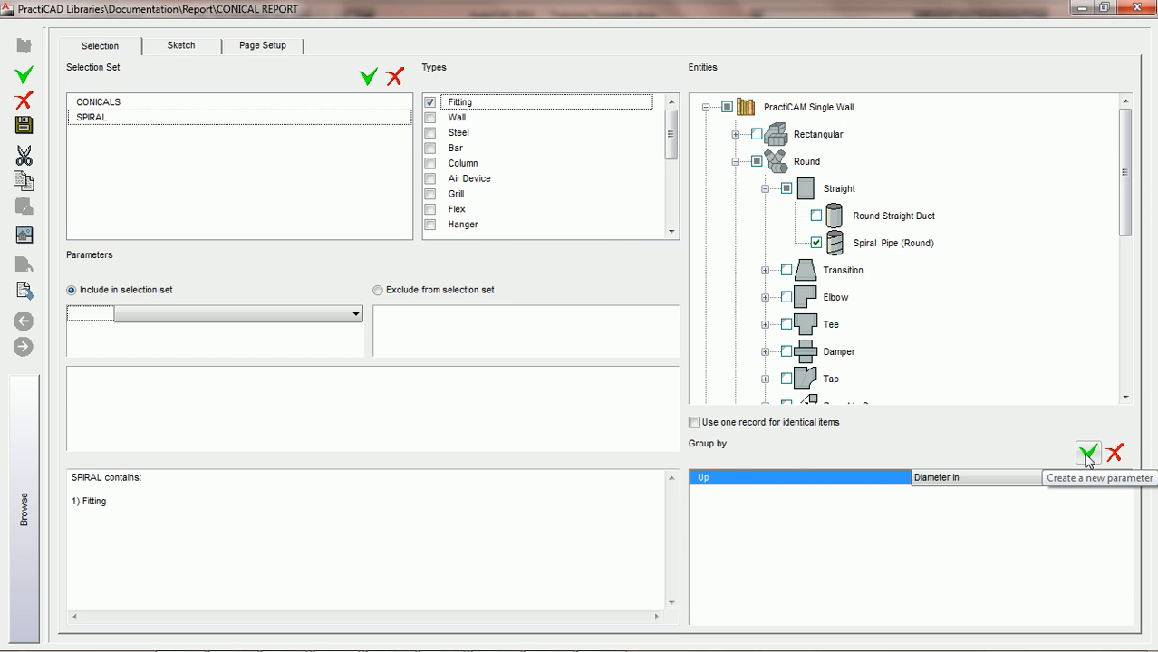
click(1087, 455)
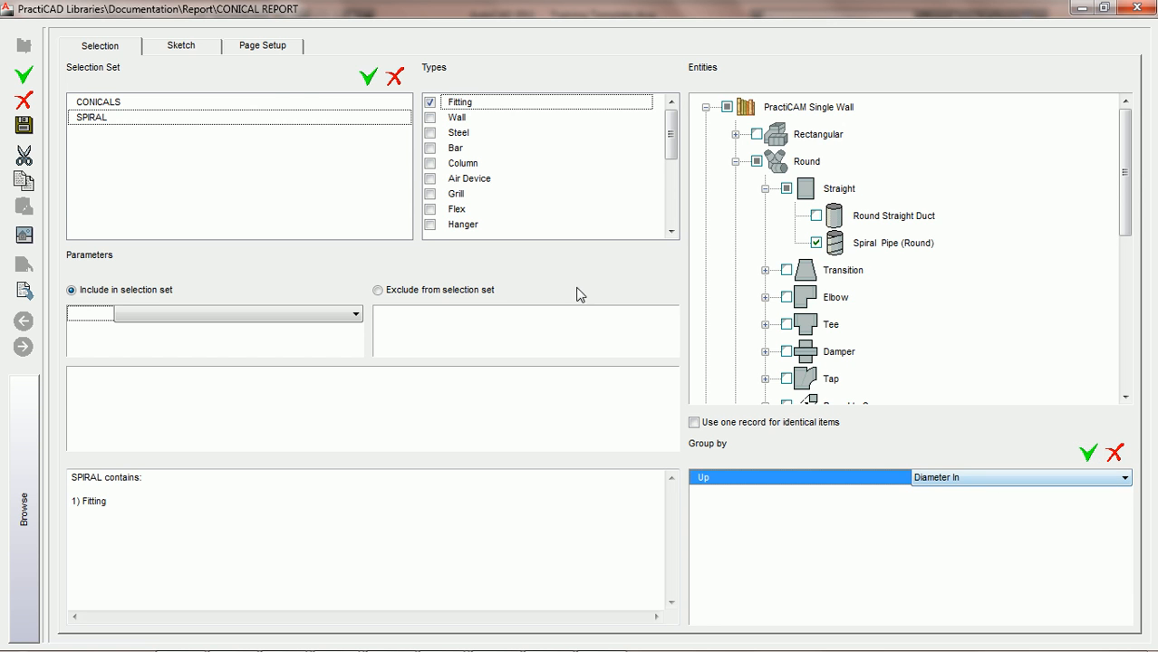
Step: In the report sketch, collapse the Detail band of the SPIRAL section
click(174, 49)
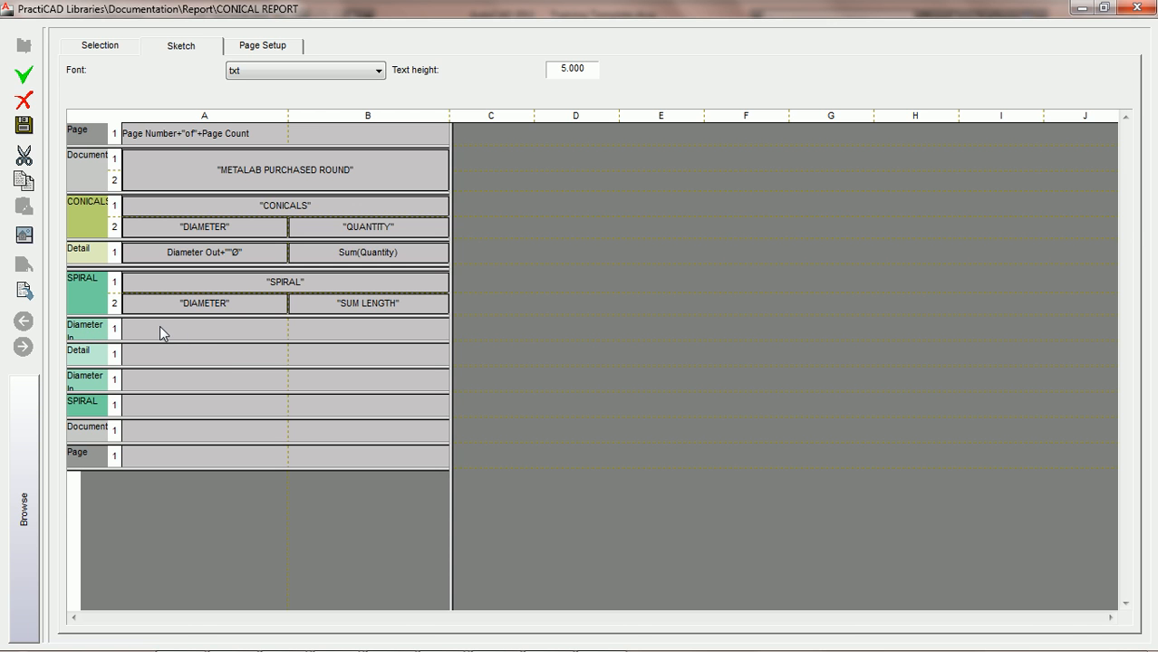
click(205, 356)
drag(270, 367, 269, 358)
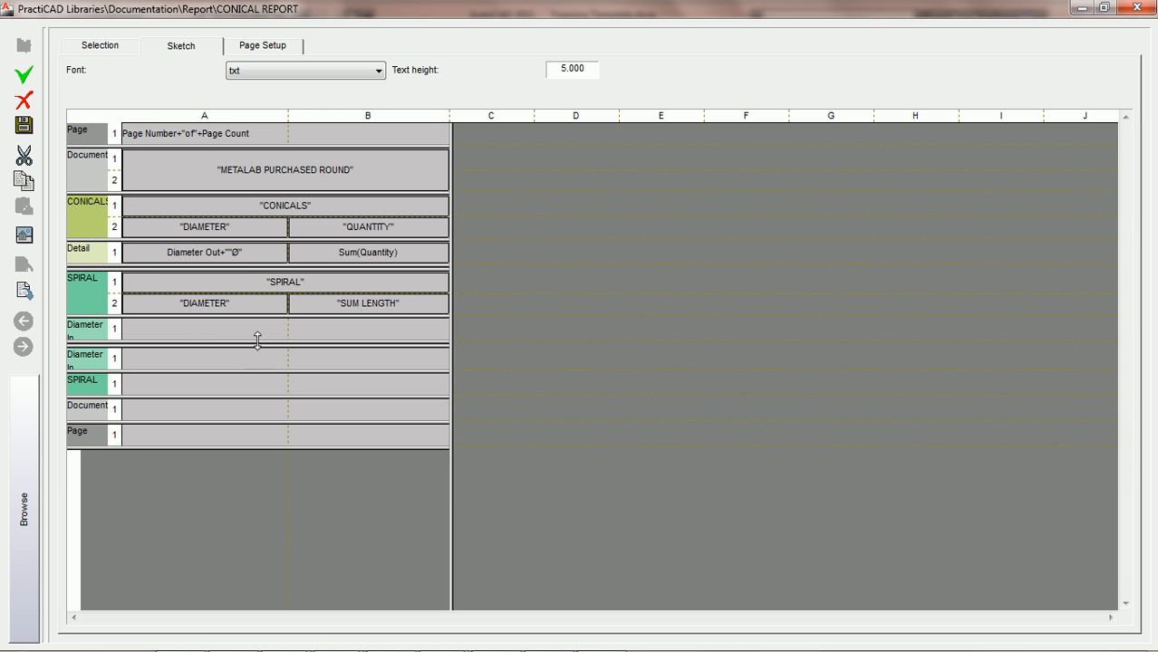
click(189, 332)
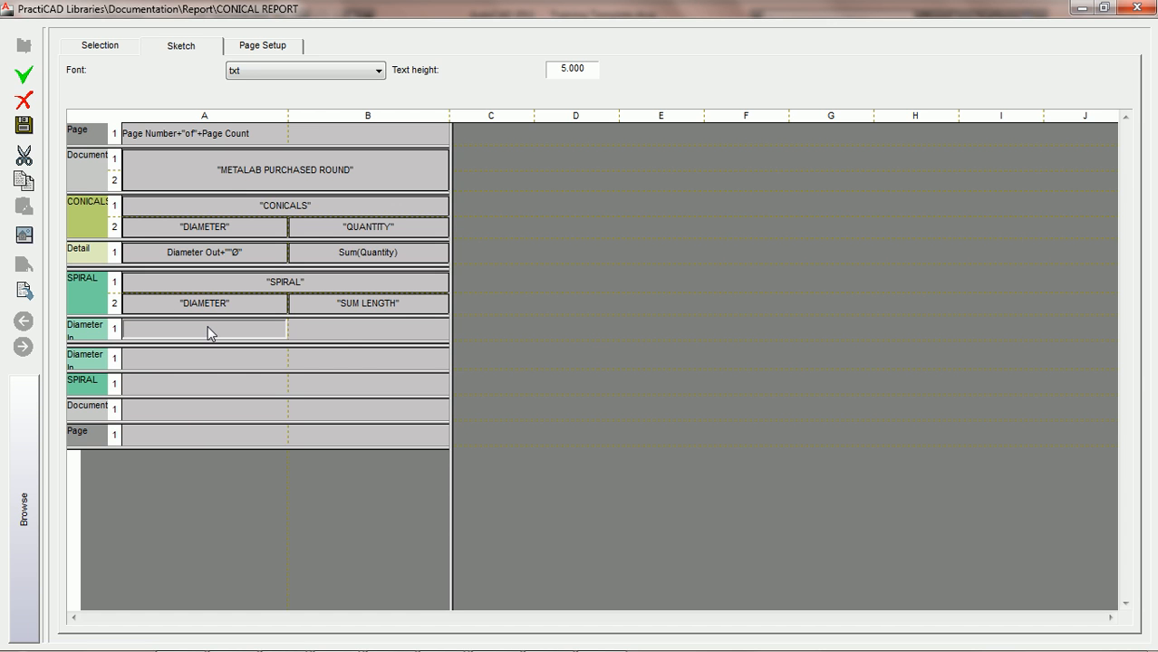
click(346, 334)
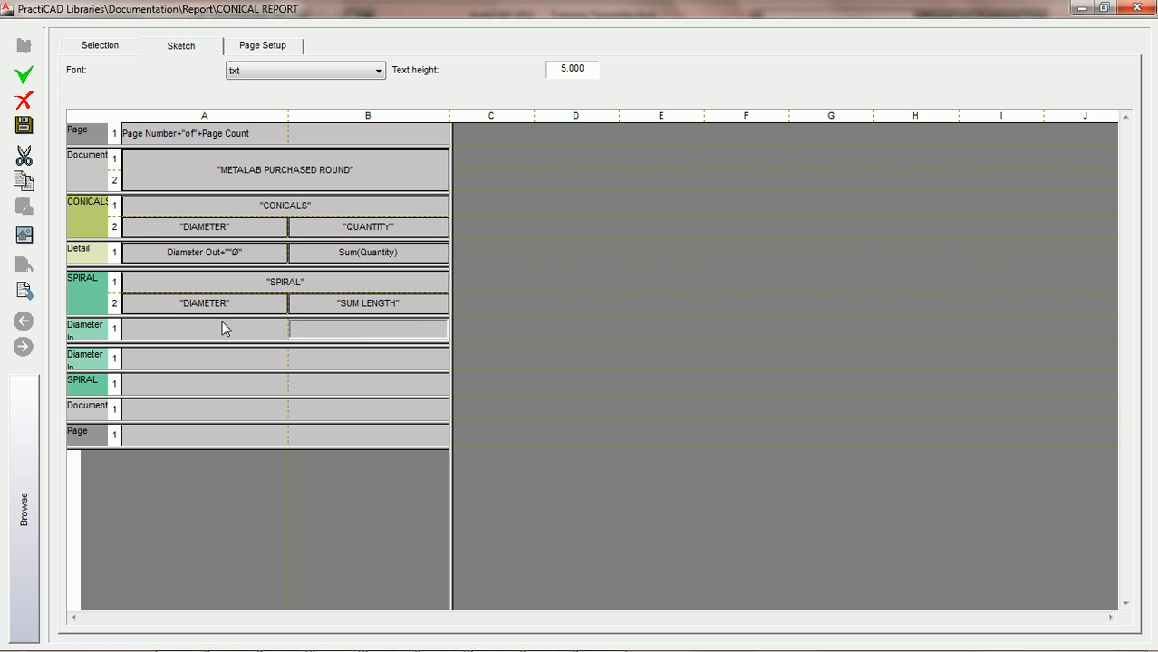
click(211, 330)
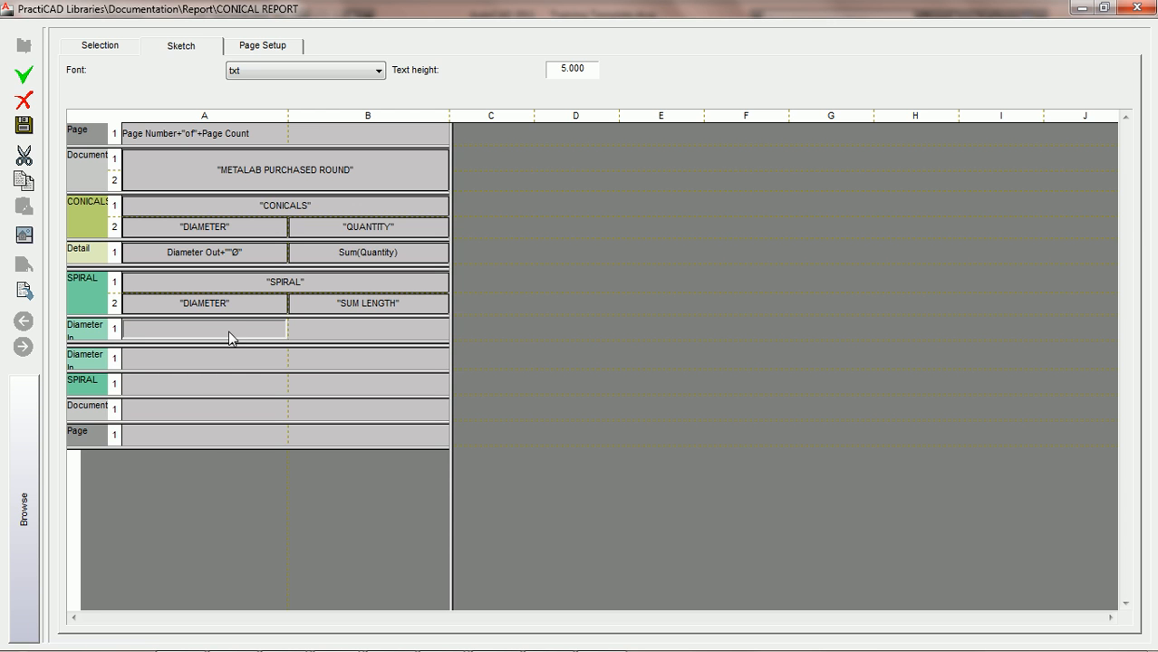
Step: Copy the diameter expression from the CONICALS Detail row into column A of the SPIRAL section's upper Diameter In band
click(248, 252)
double_click(230, 253)
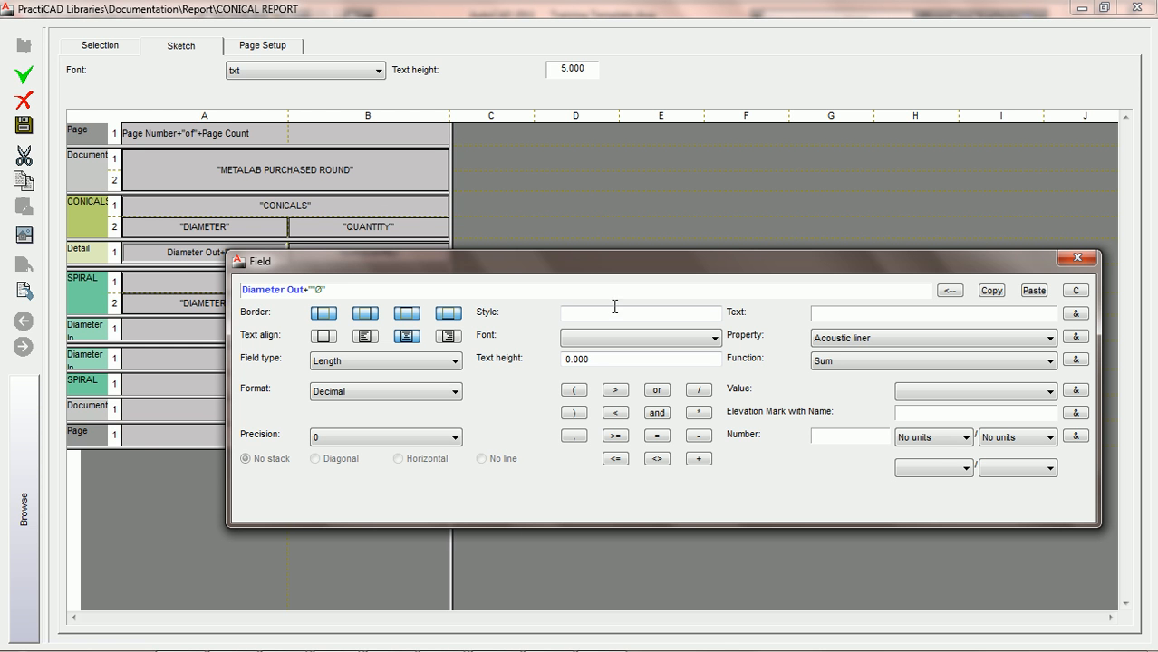
click(991, 291)
drag(890, 256, 754, 415)
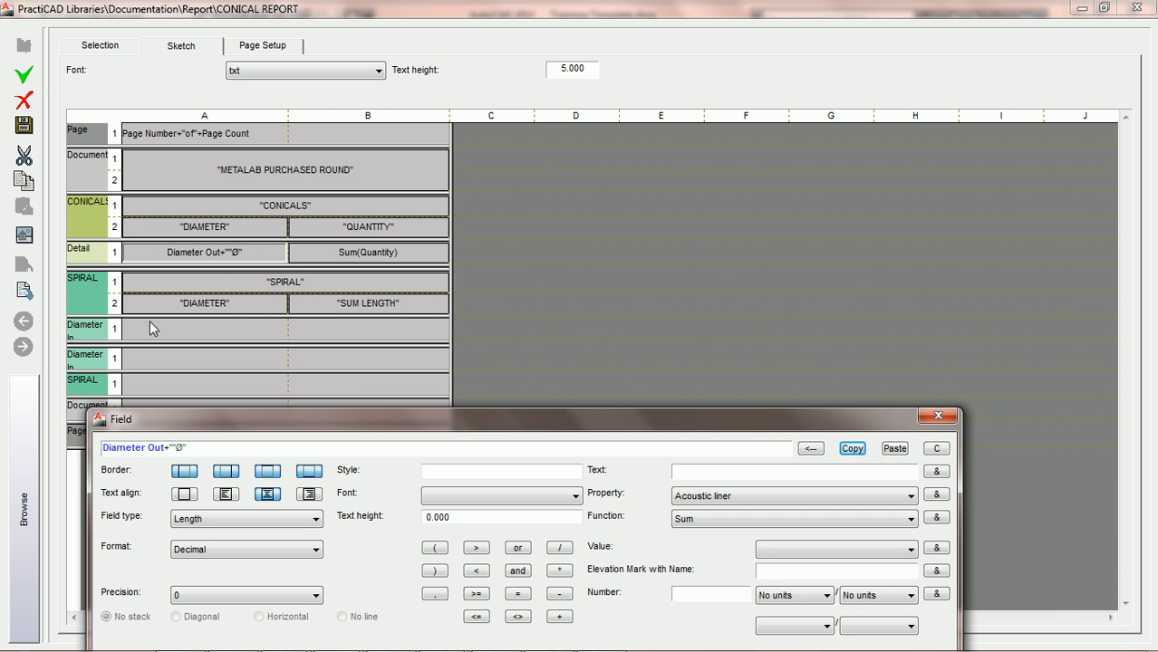
click(201, 329)
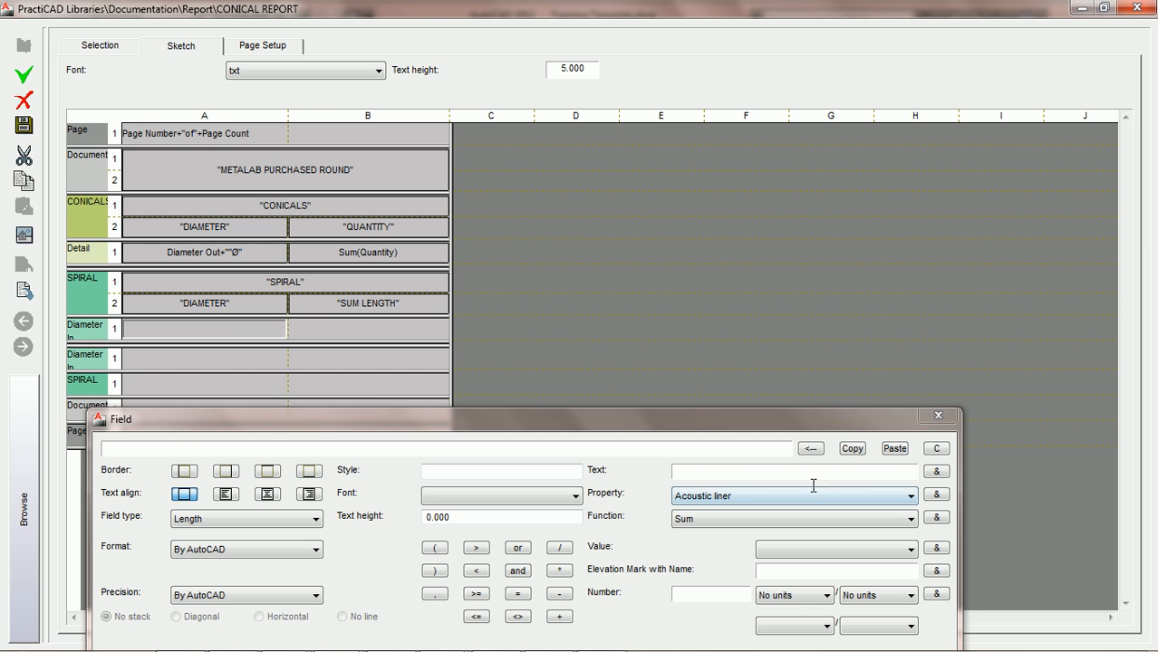
click(893, 449)
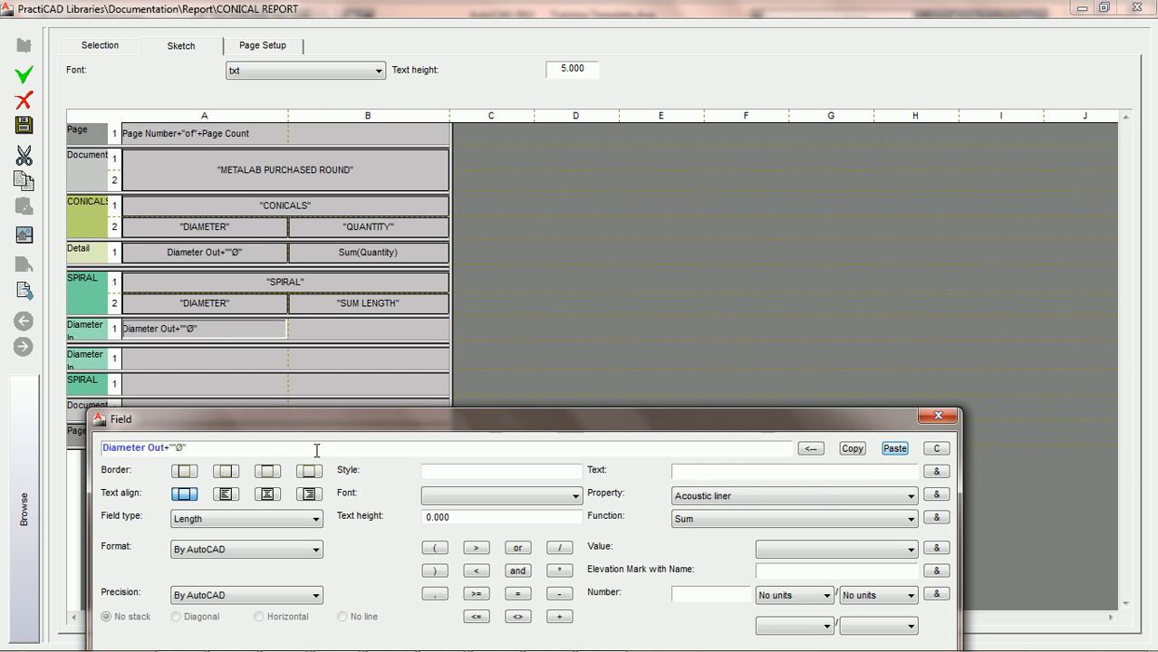
Step: Replace the Diameter Out property in the copied expression with Diameter In, keeping the Ø suffix
click(166, 448)
click(812, 450)
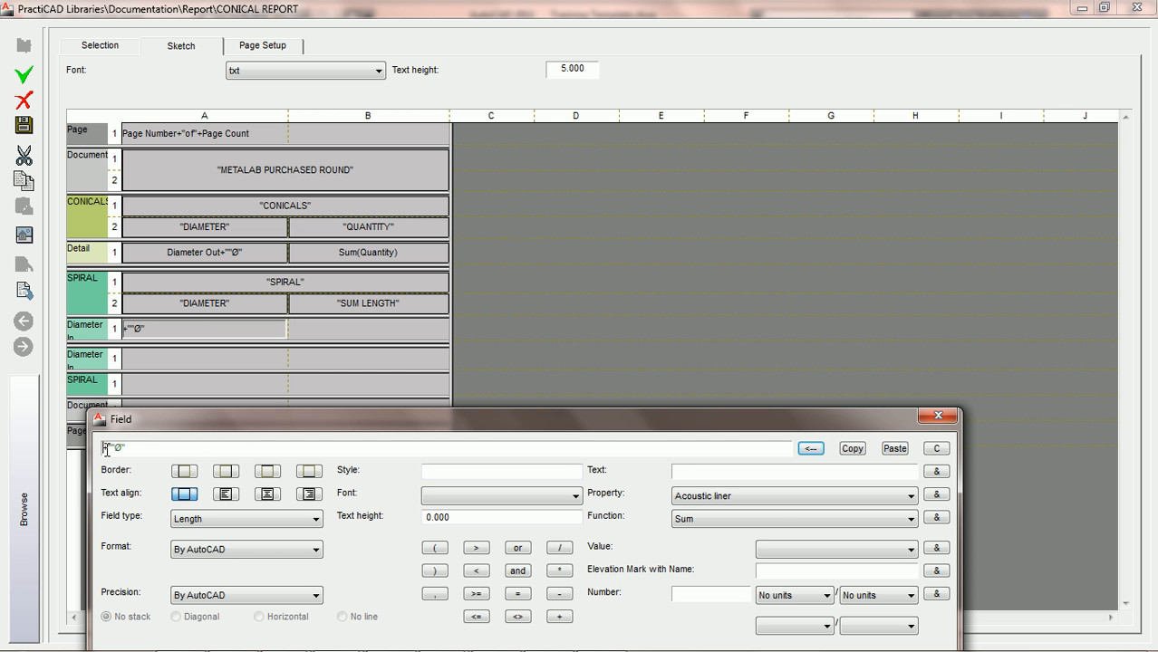
click(775, 502)
key(d)
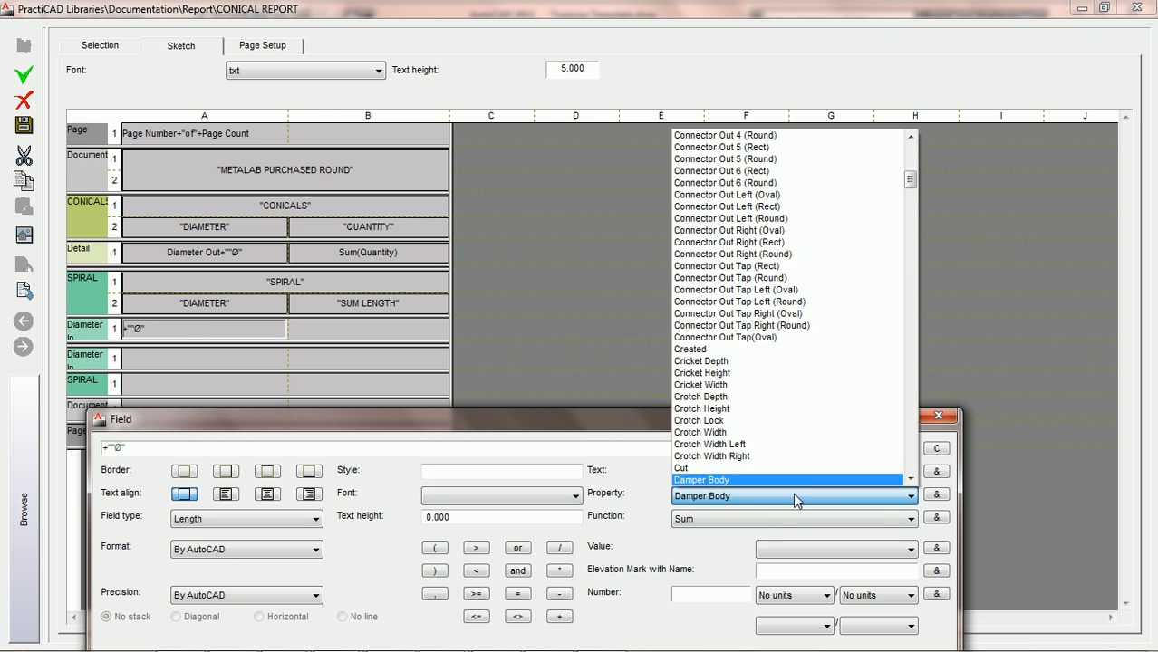
click(911, 478)
drag(910, 477, 915, 482)
click(737, 350)
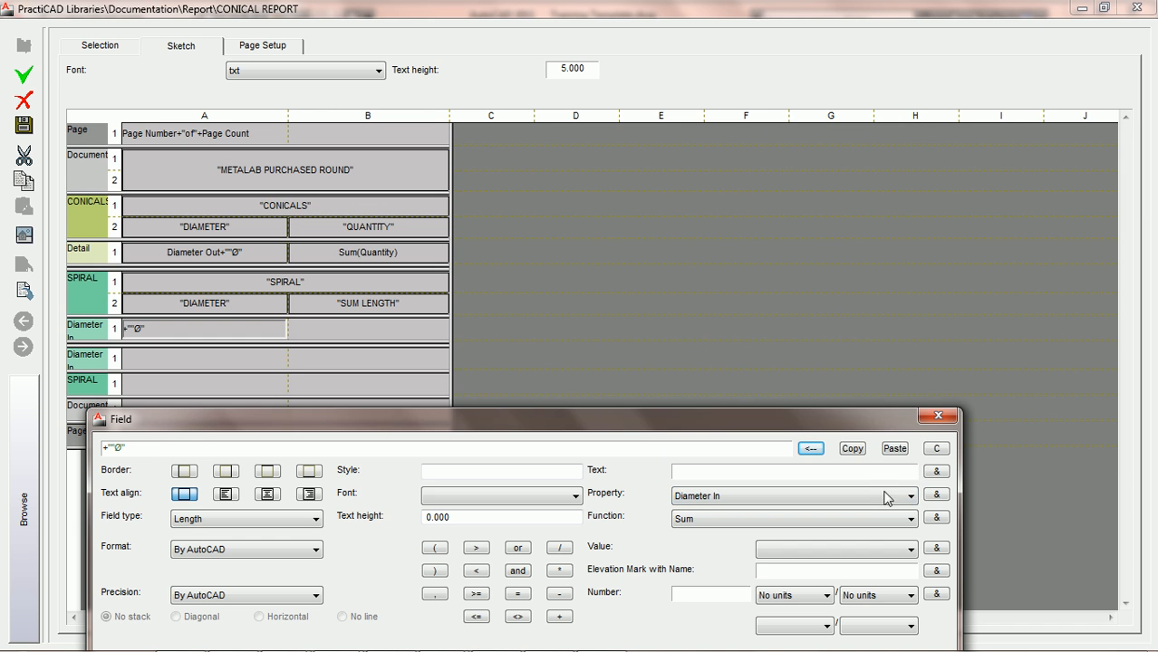
click(936, 495)
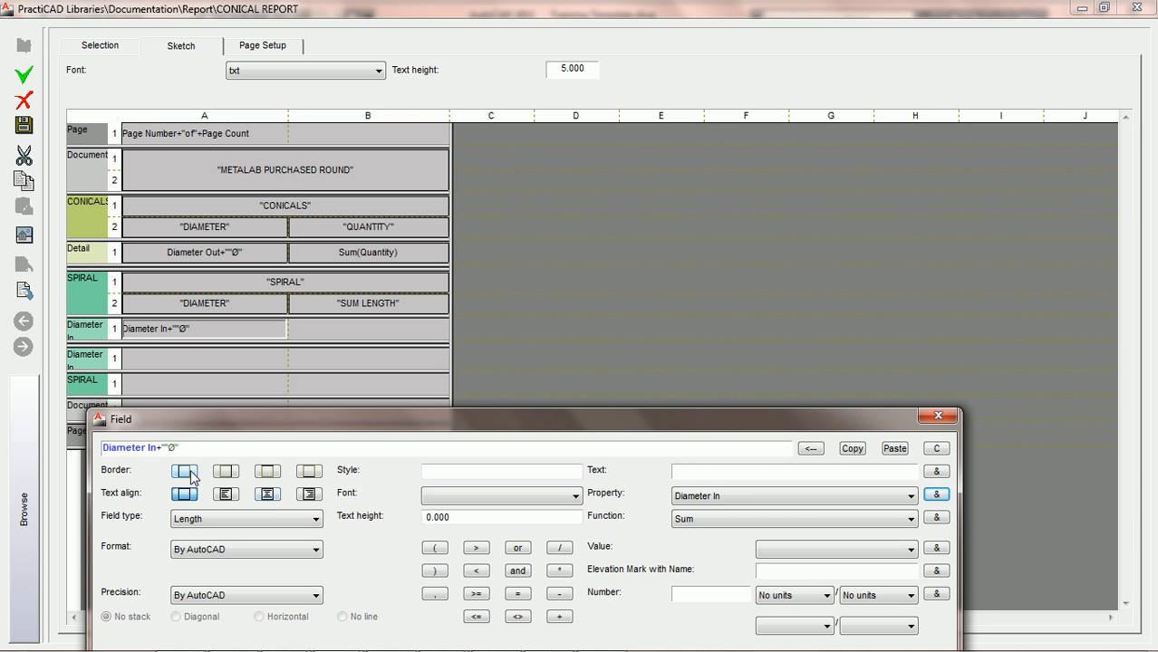
Step: Center the Diameter In field, border it on all sides, and set its format to Decimal with precision 0
click(266, 494)
click(263, 551)
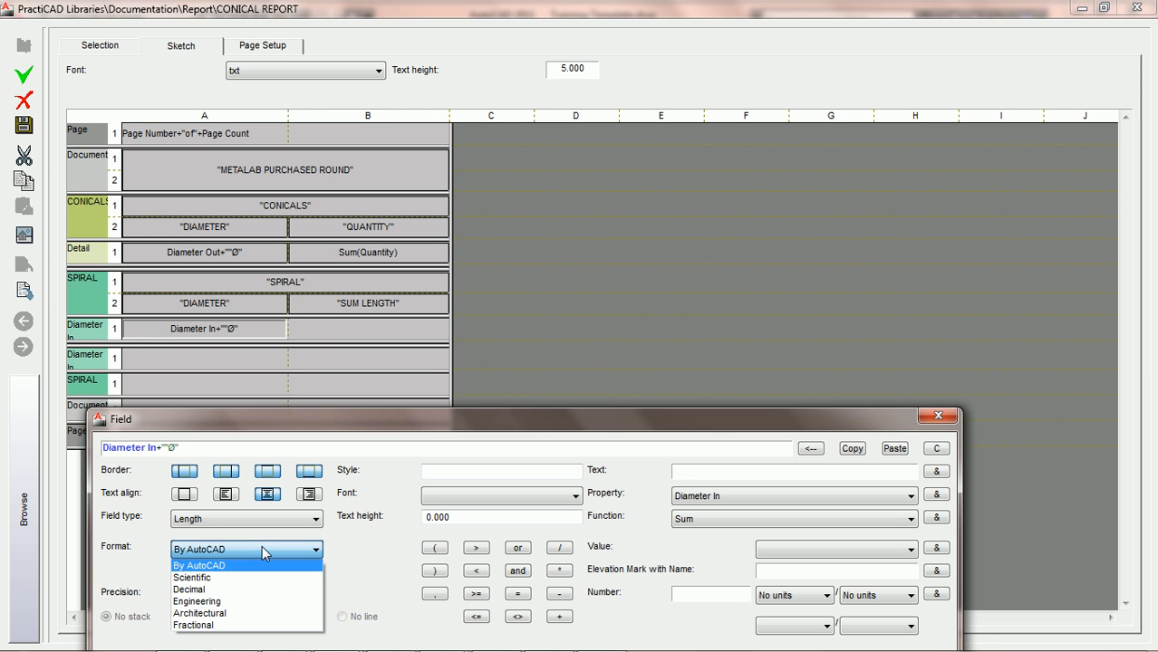
click(223, 583)
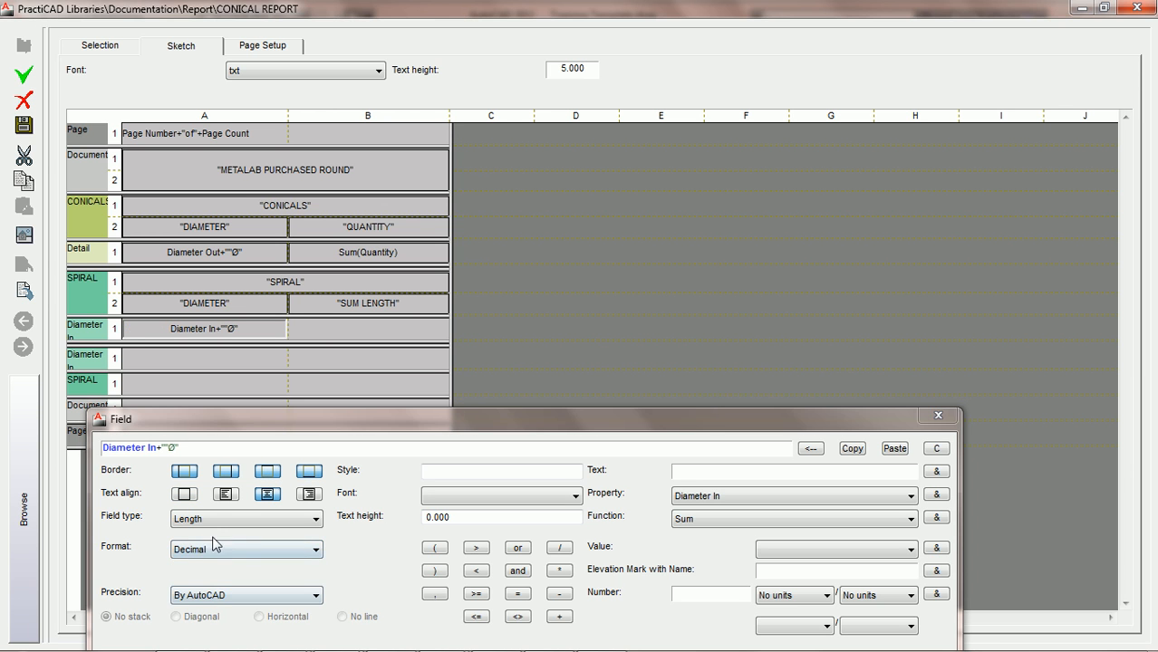
click(225, 596)
click(182, 486)
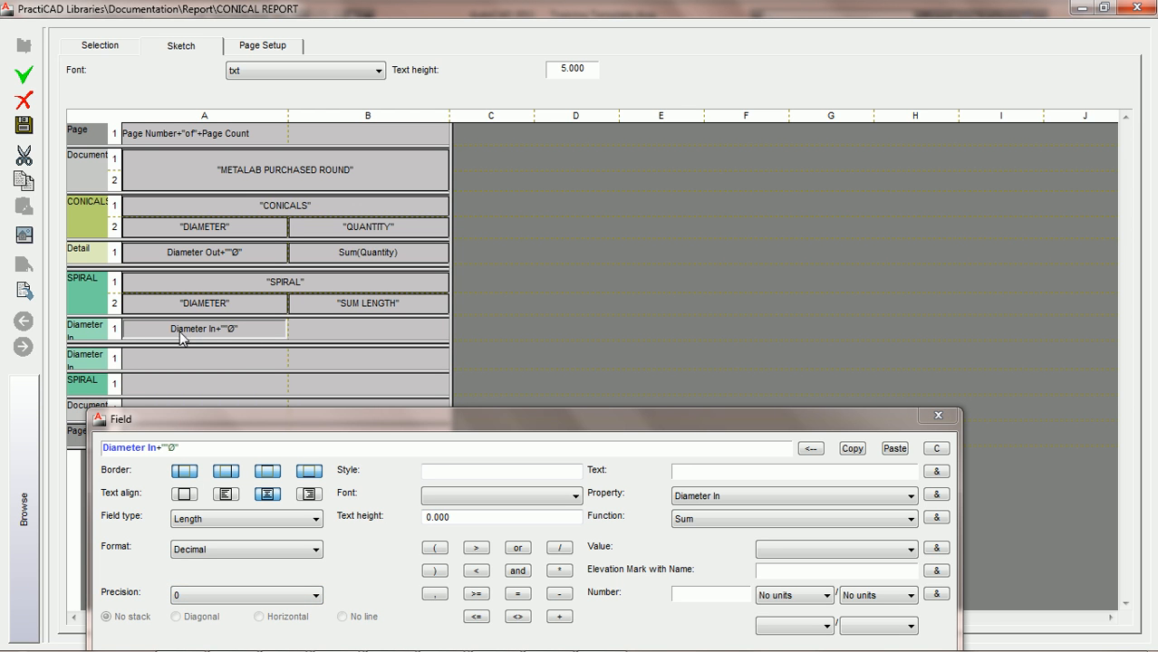
Step: Enter a Sum function of the Length property in column B of the SPIRAL section's upper Diameter In band
click(379, 338)
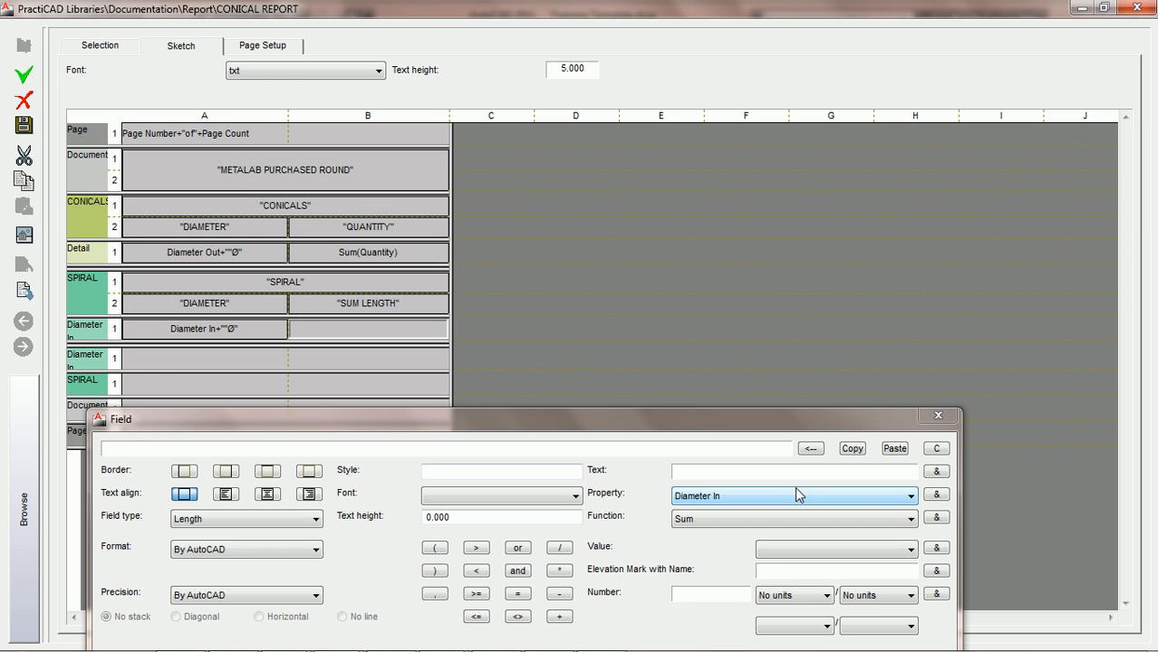
click(937, 521)
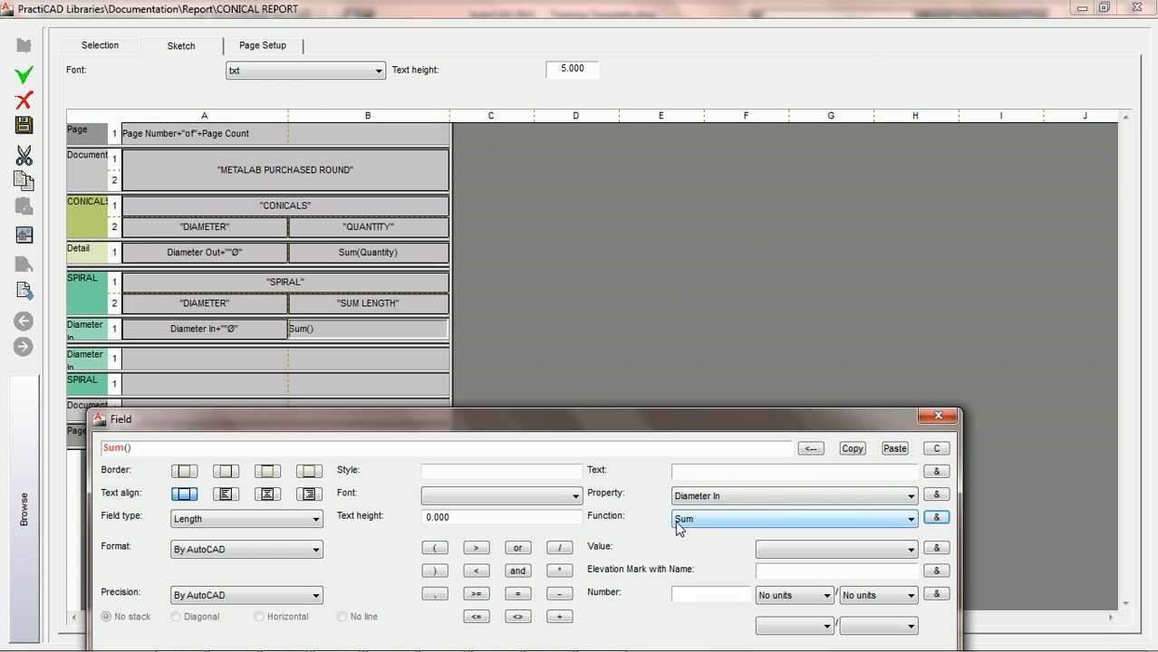
click(817, 501)
key(l)
click(910, 479)
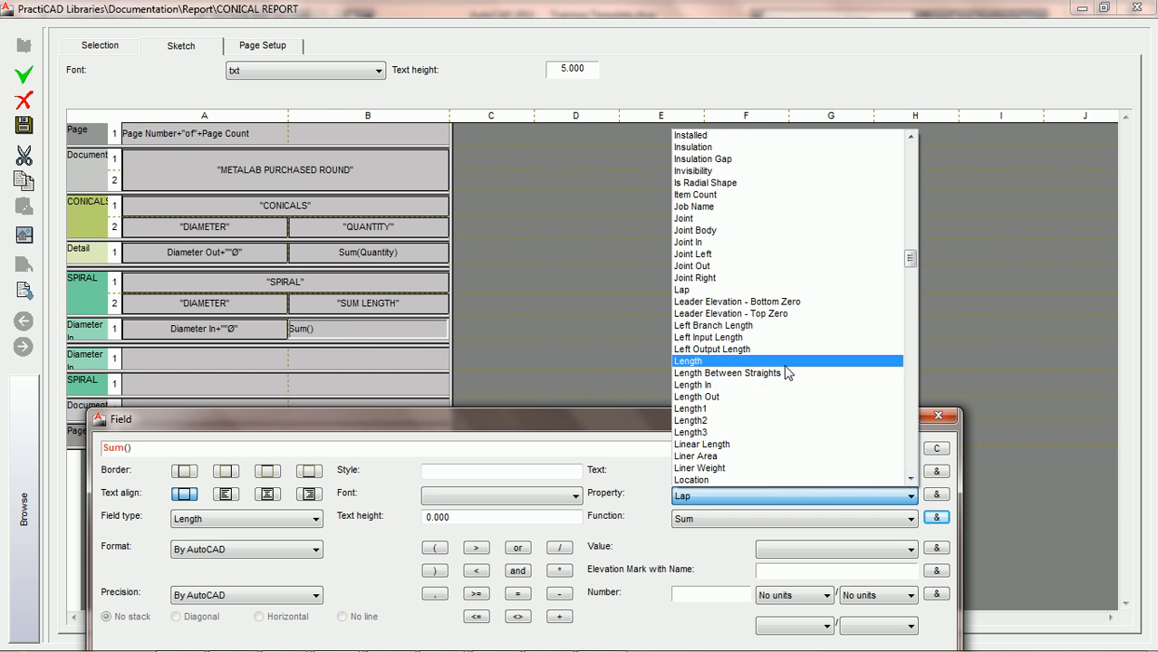
click(784, 361)
click(936, 495)
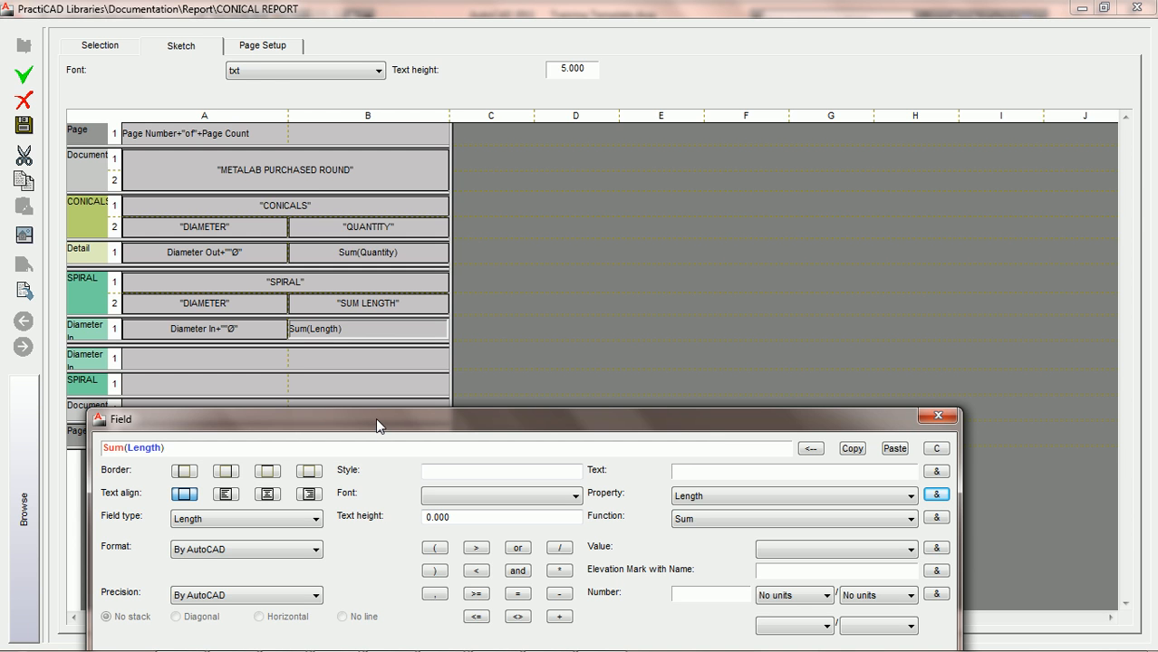
Step: Center the summed length field, border it on all sides, and set its format to Architectural with precision 0'-0 1/2"
click(272, 497)
click(185, 473)
click(226, 472)
click(267, 473)
click(309, 472)
click(299, 550)
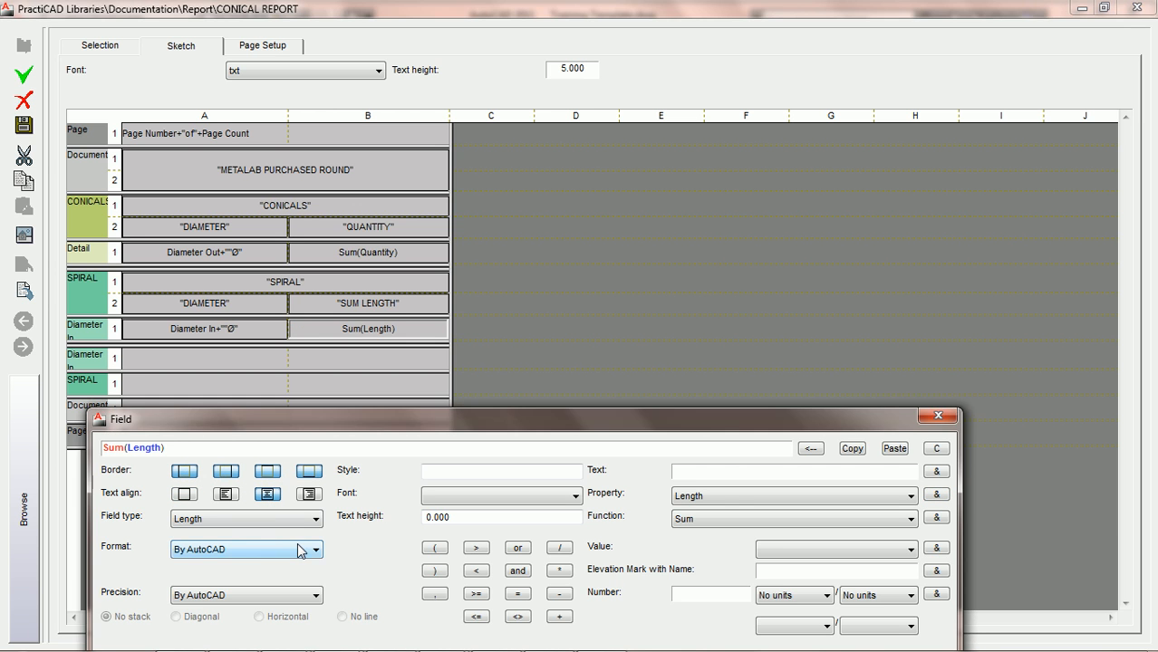
click(223, 612)
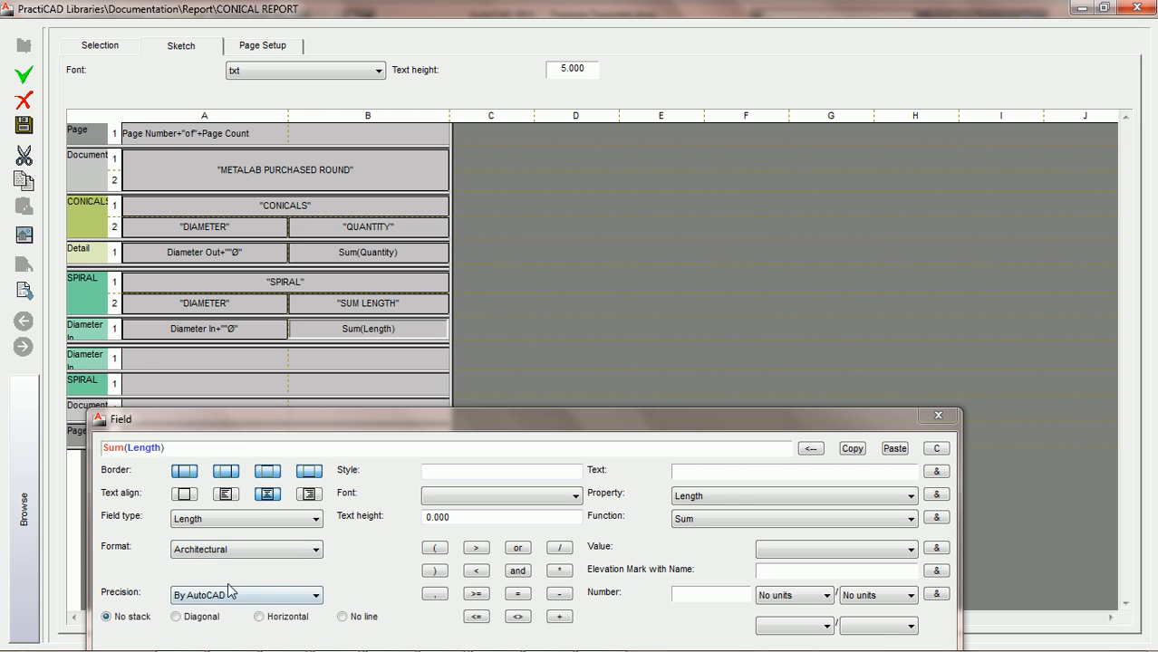
click(258, 596)
click(207, 497)
Step: Save the CONICAL REPORT and close the PractiCAD library window
drag(362, 411, 384, 423)
click(24, 124)
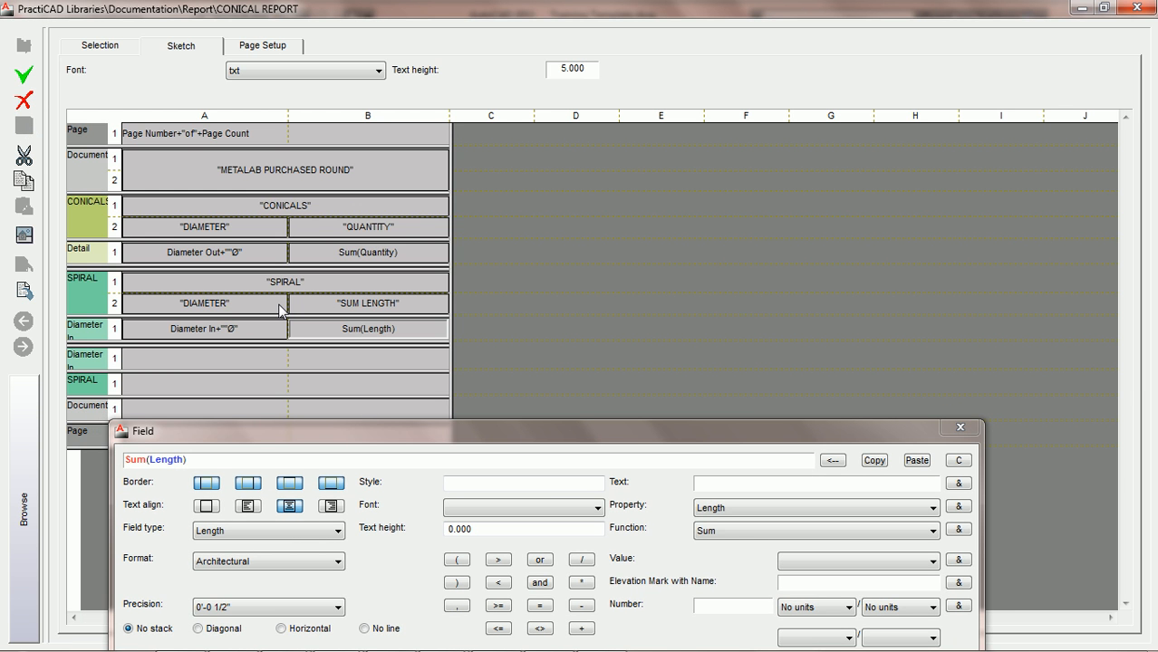
click(1134, 9)
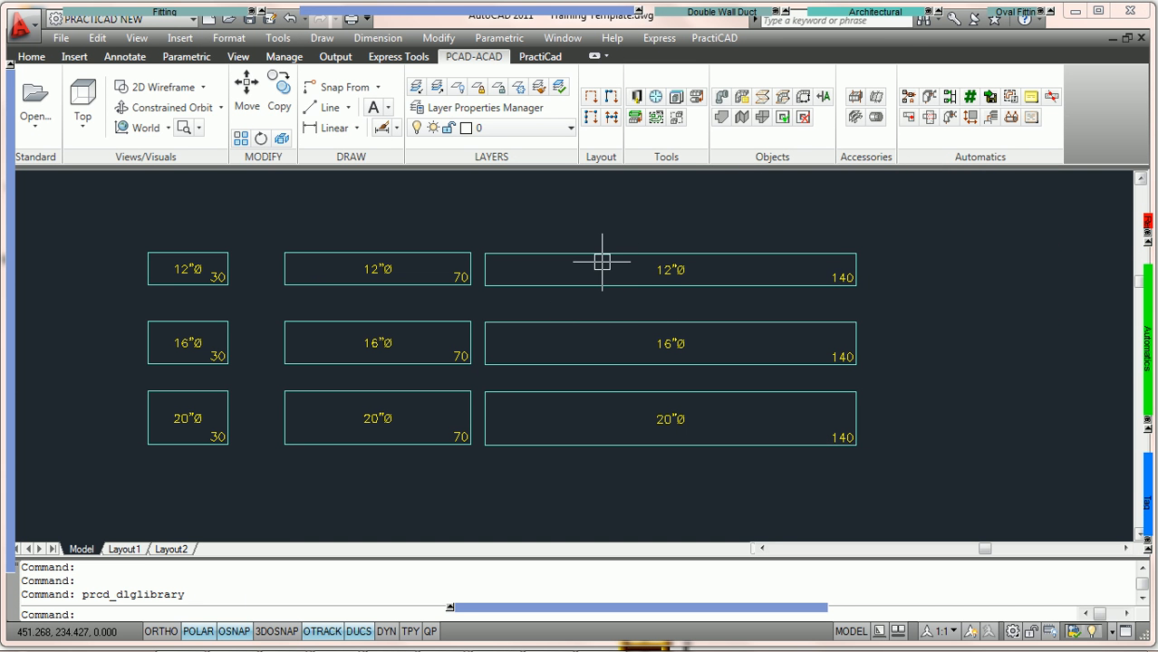
Step: Generate the report for all nine spiral ducts and place its table beside them in the drawing with the default rotation
scroll(587, 281, down, 2)
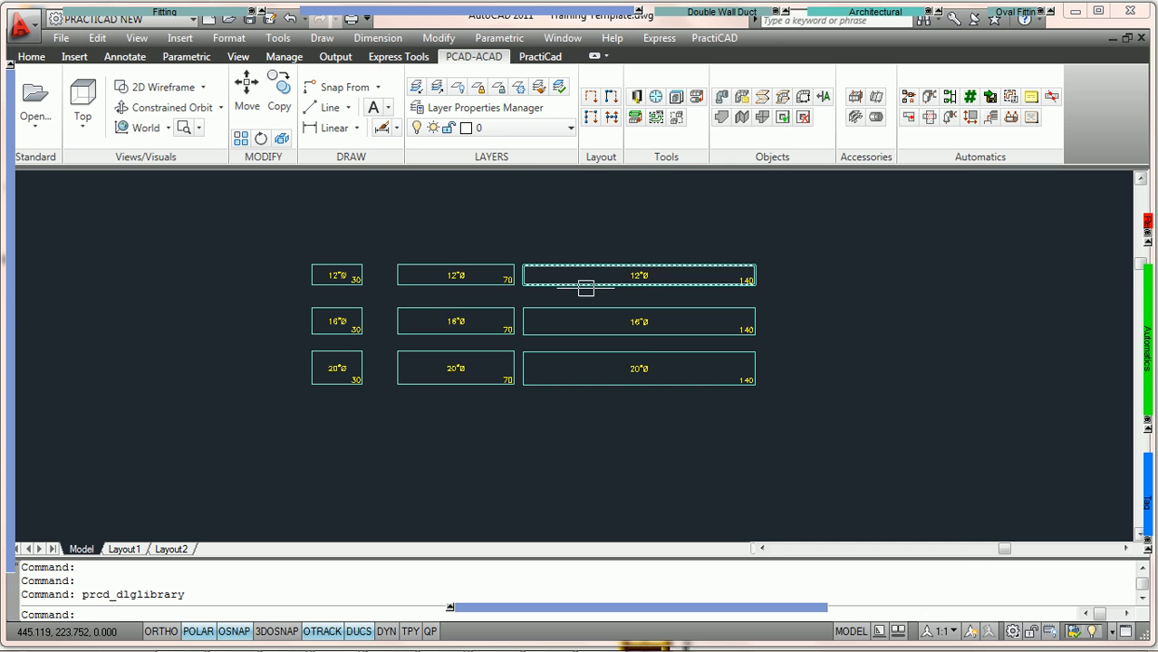
click(776, 428)
click(273, 219)
scroll(277, 253, down, 4)
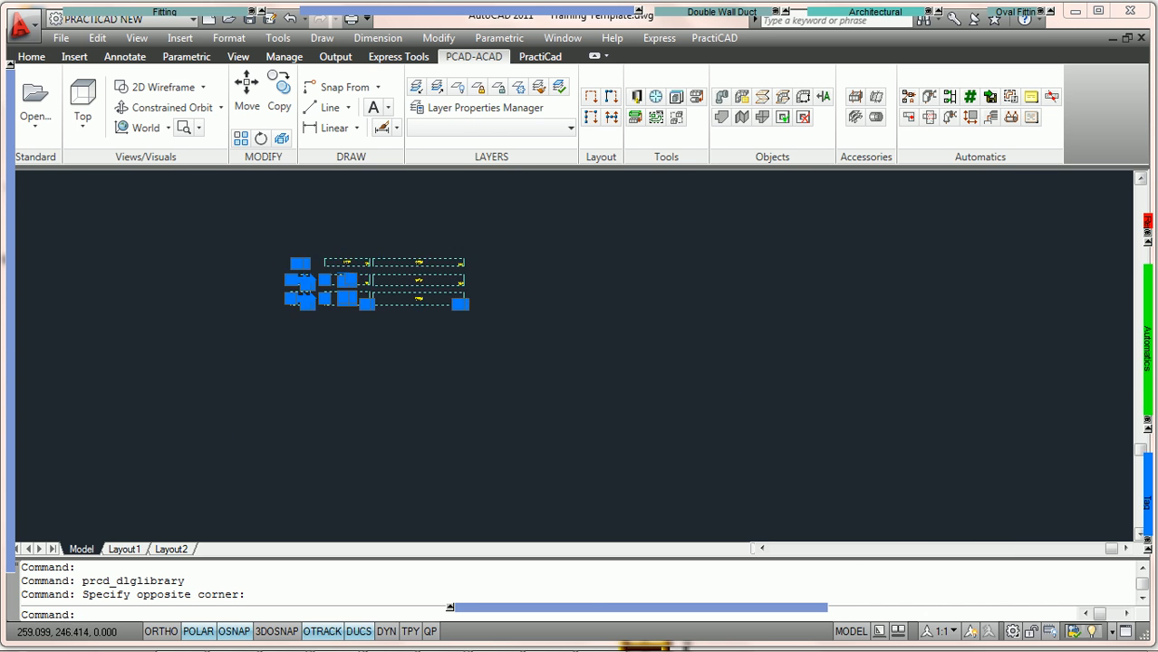
middle_drag(227, 272, 556, 318)
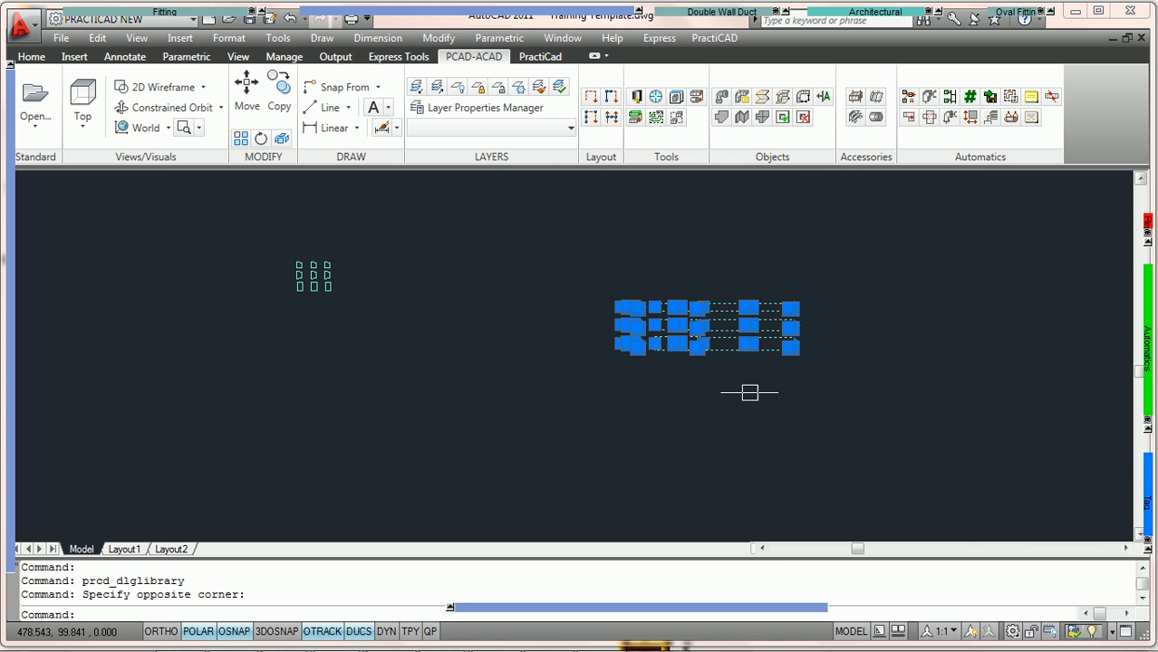
scroll(694, 336, up, 4)
middle_drag(883, 294, 570, 310)
middle_drag(789, 304, 722, 309)
right_click(902, 242)
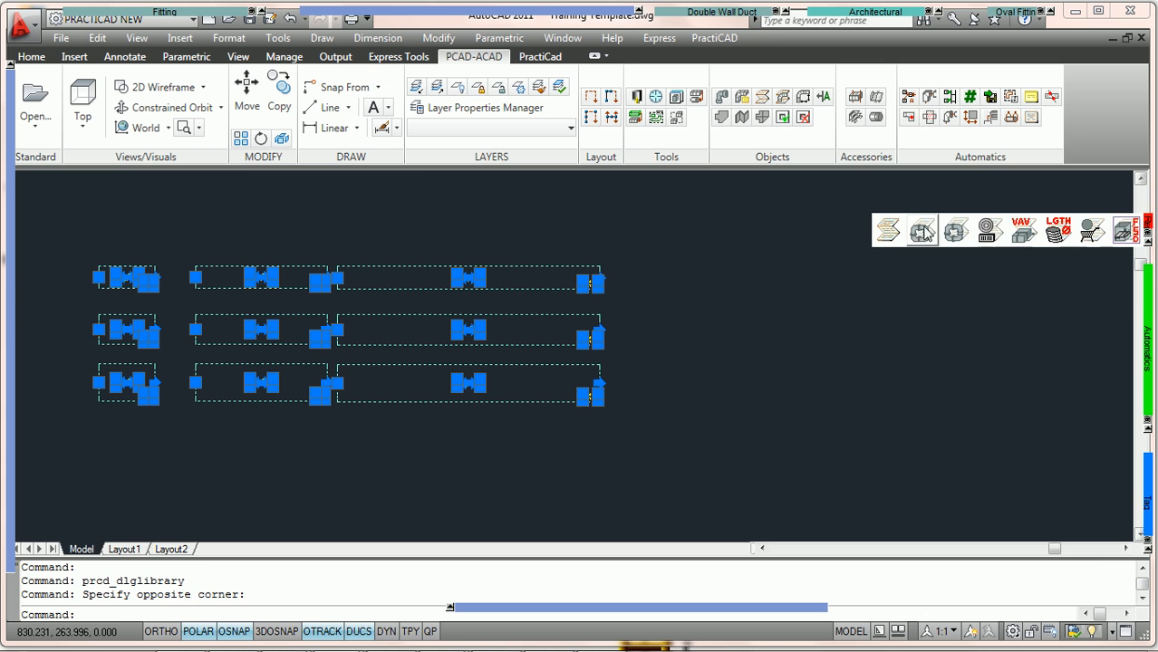
click(890, 231)
middle_drag(832, 272, 610, 249)
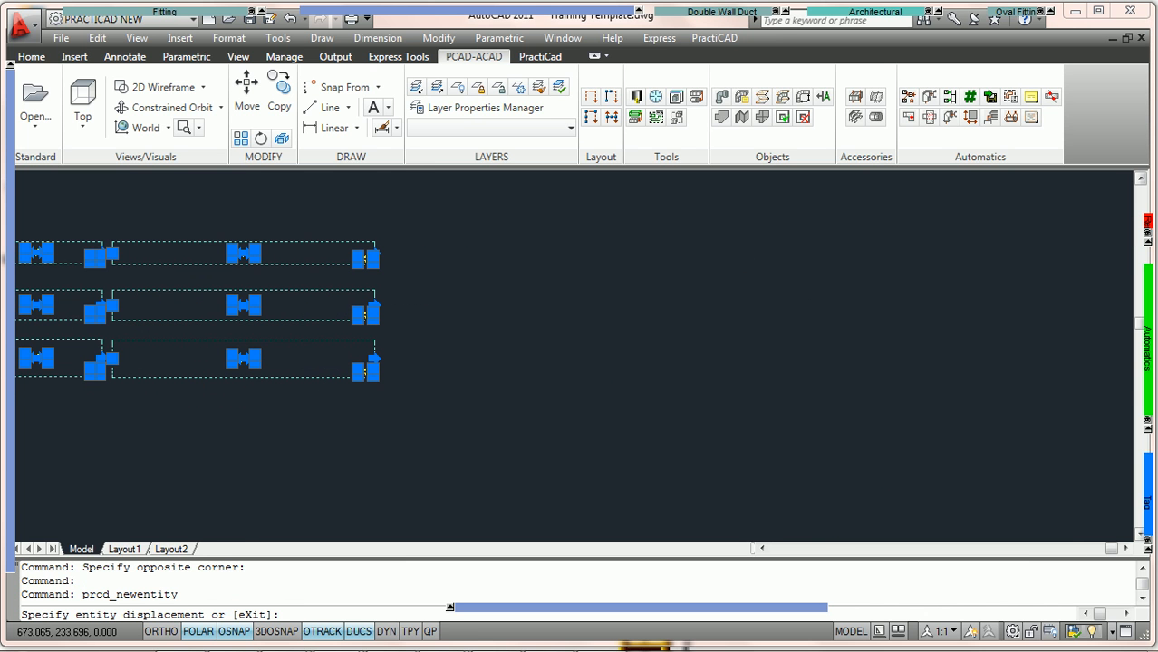
click(460, 226)
key(Return)
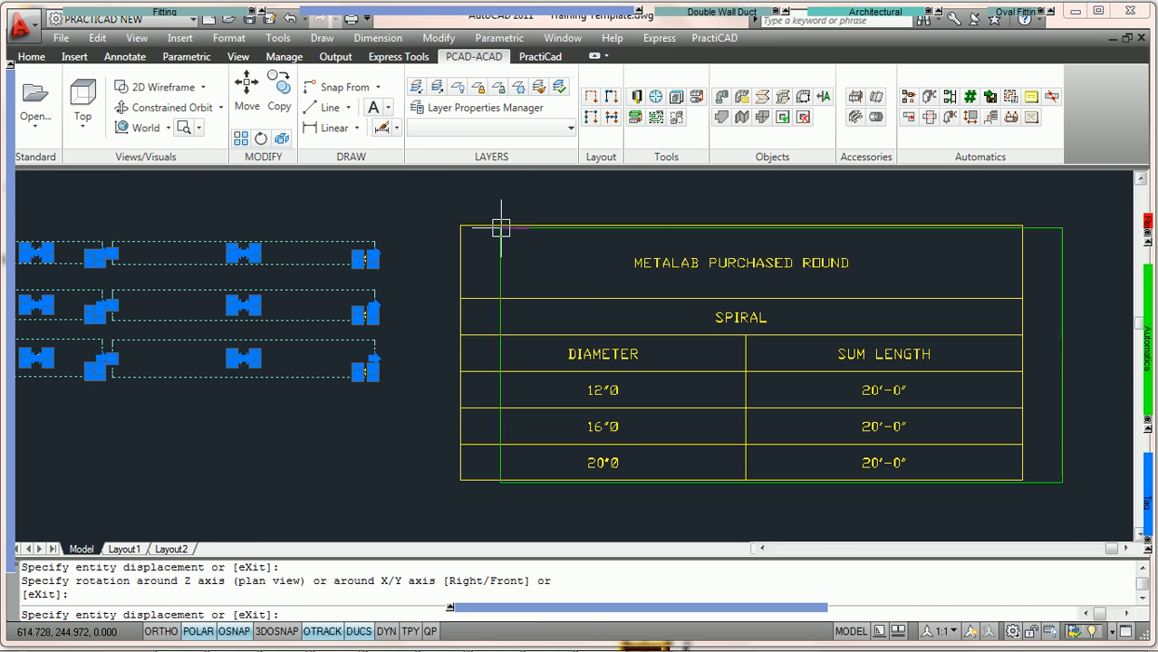
key(Escape)
key(Escape)
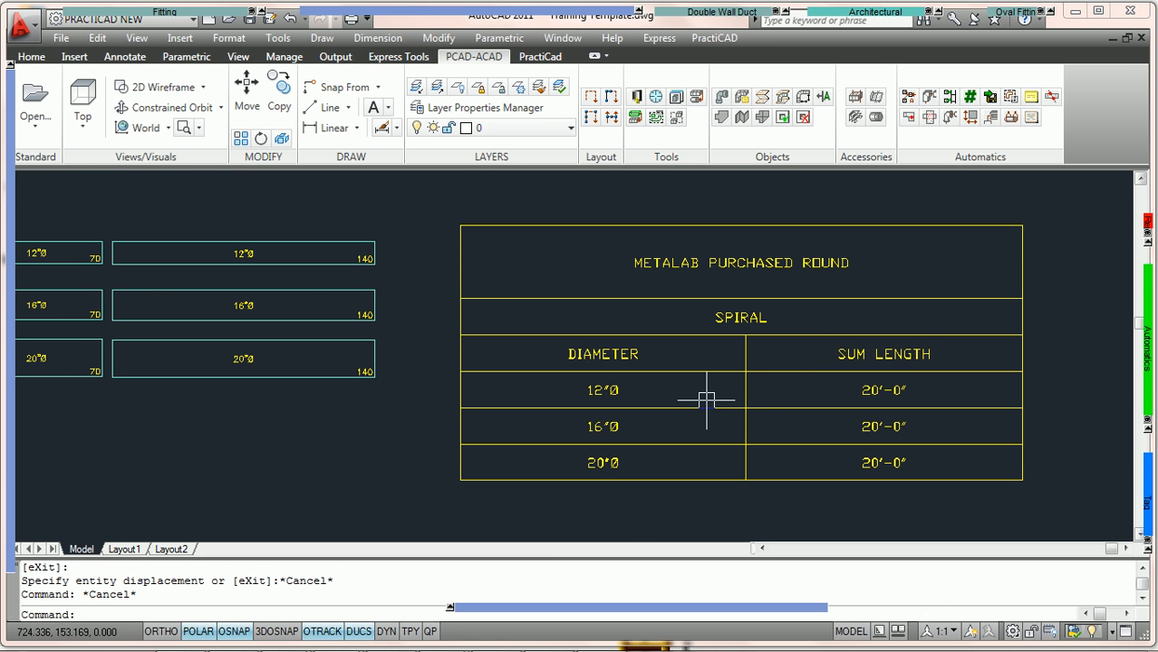
Step: Examine the placed report table's diameters and summed lengths alongside the spiral ducts and conical fittings in the drawing
click(792, 406)
key(Escape)
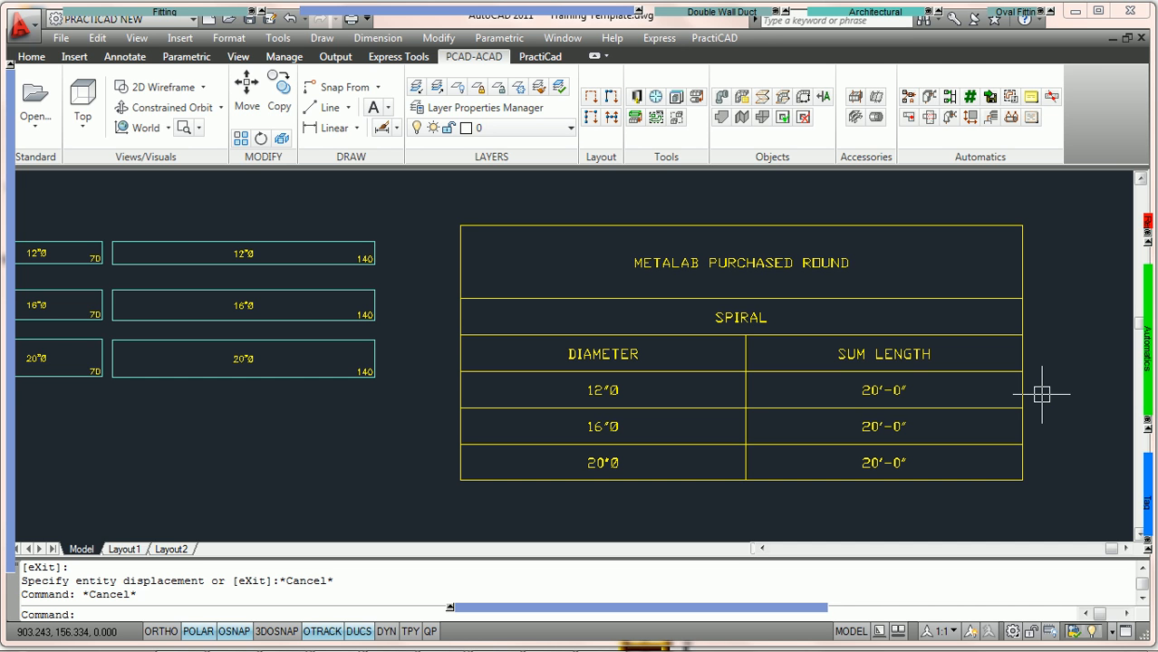
scroll(1042, 394, down, 1)
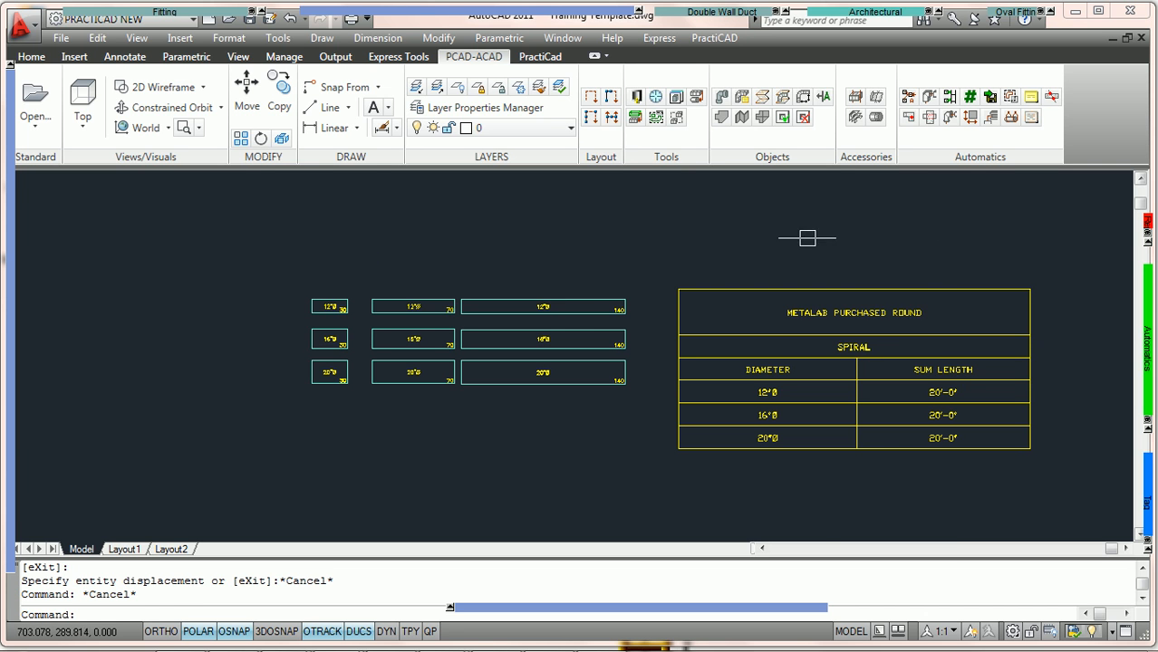
scroll(851, 243, down, 1)
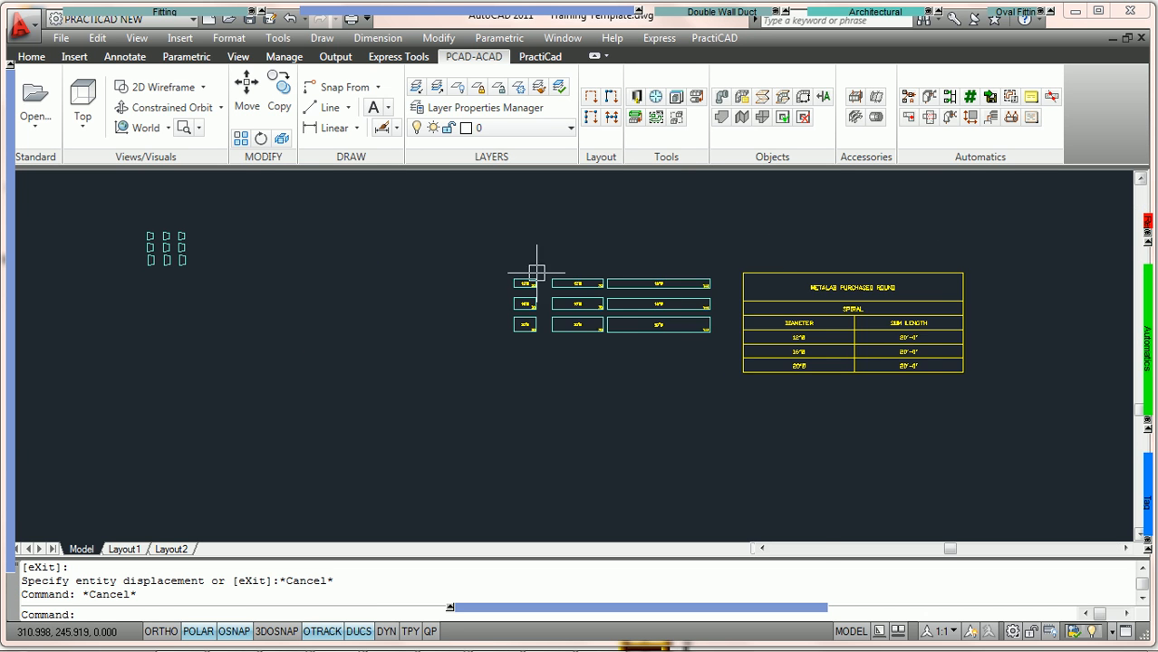
middle_drag(535, 276, 639, 315)
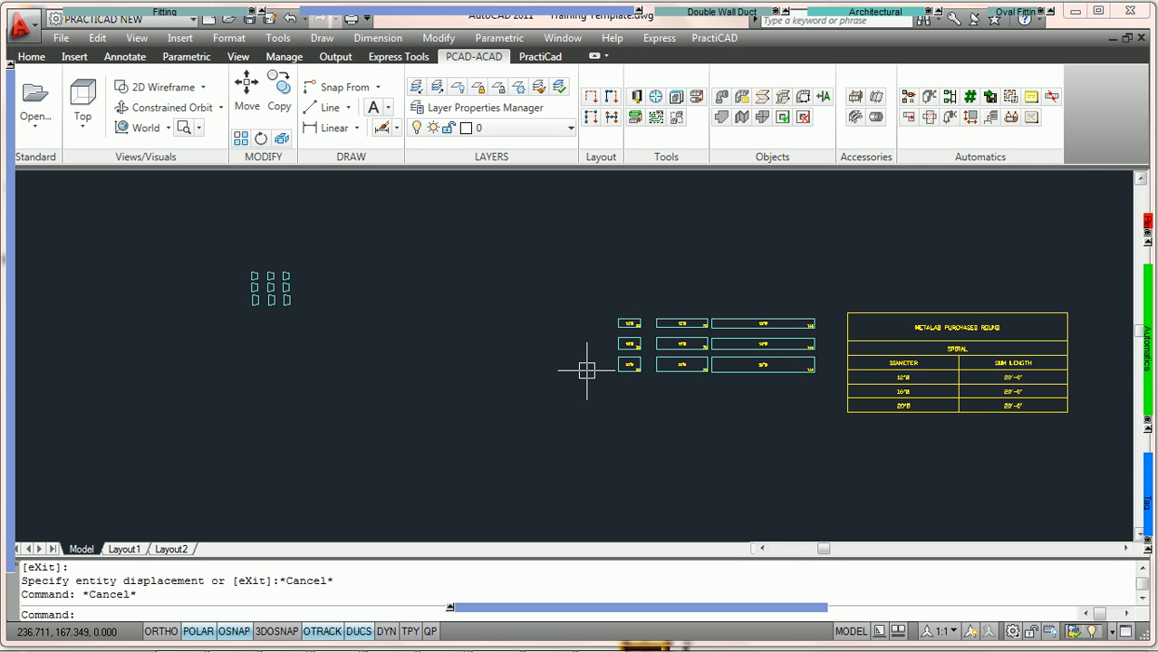
middle_drag(983, 375, 620, 336)
scroll(623, 338, up, 3)
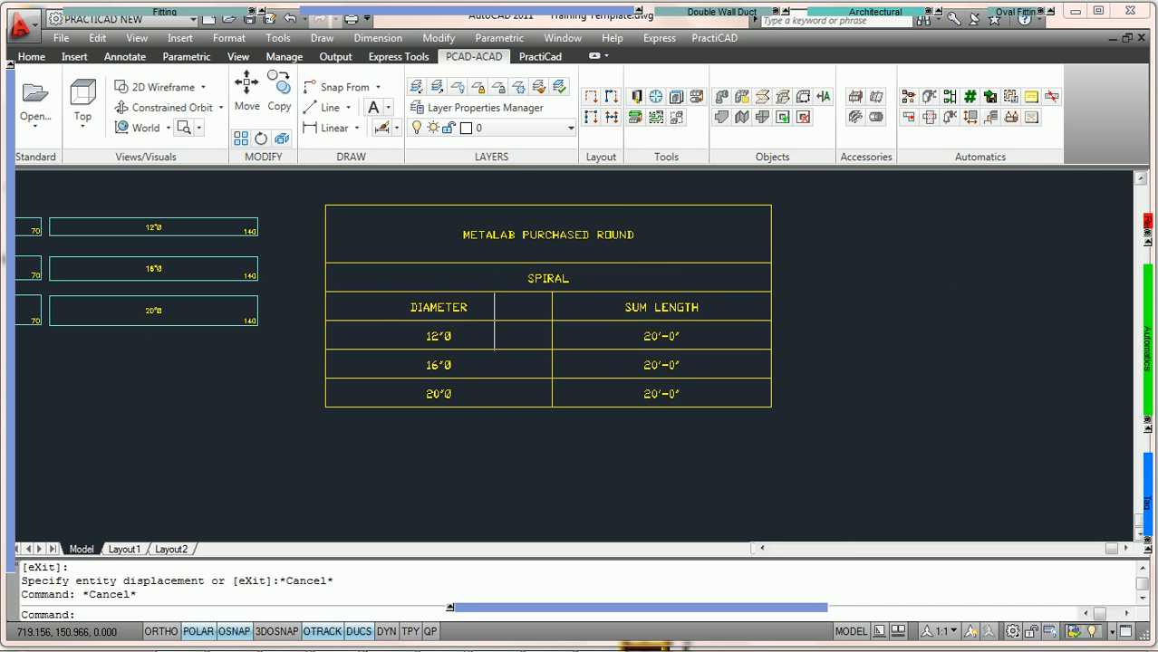
click(590, 319)
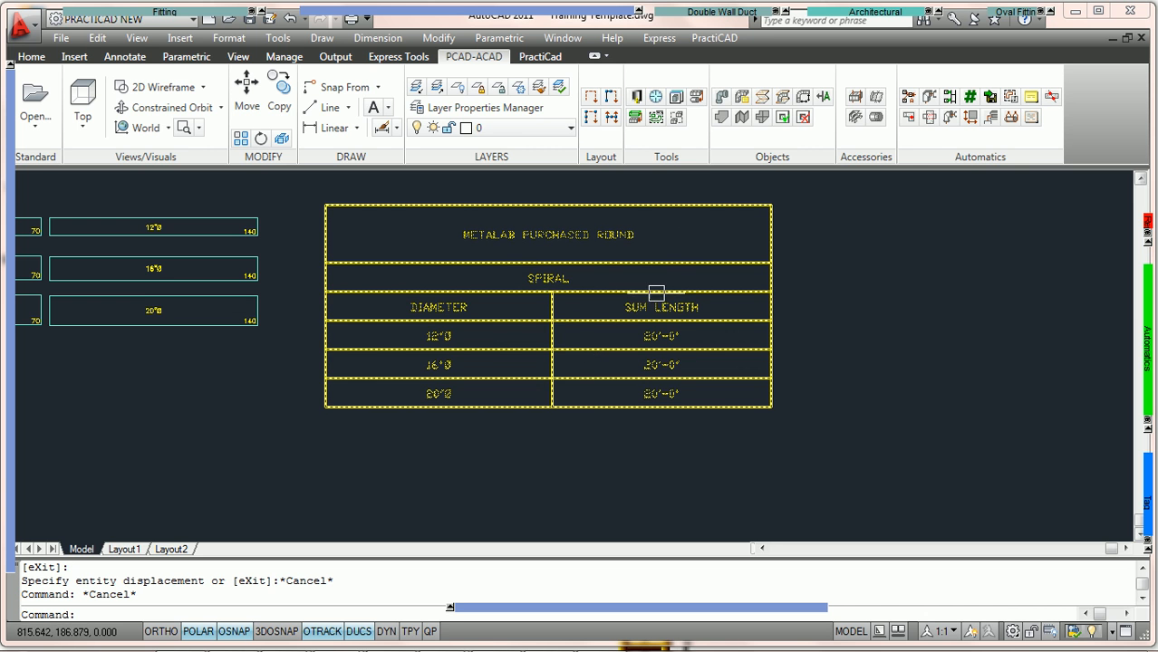
mouse_move(623, 318)
middle_down()
mouse_move(637, 334)
mouse_move(677, 336)
mouse_move(534, 300)
middle_up()
middle_click(682, 321)
middle_click(682, 321)
scroll(604, 343, up, 2)
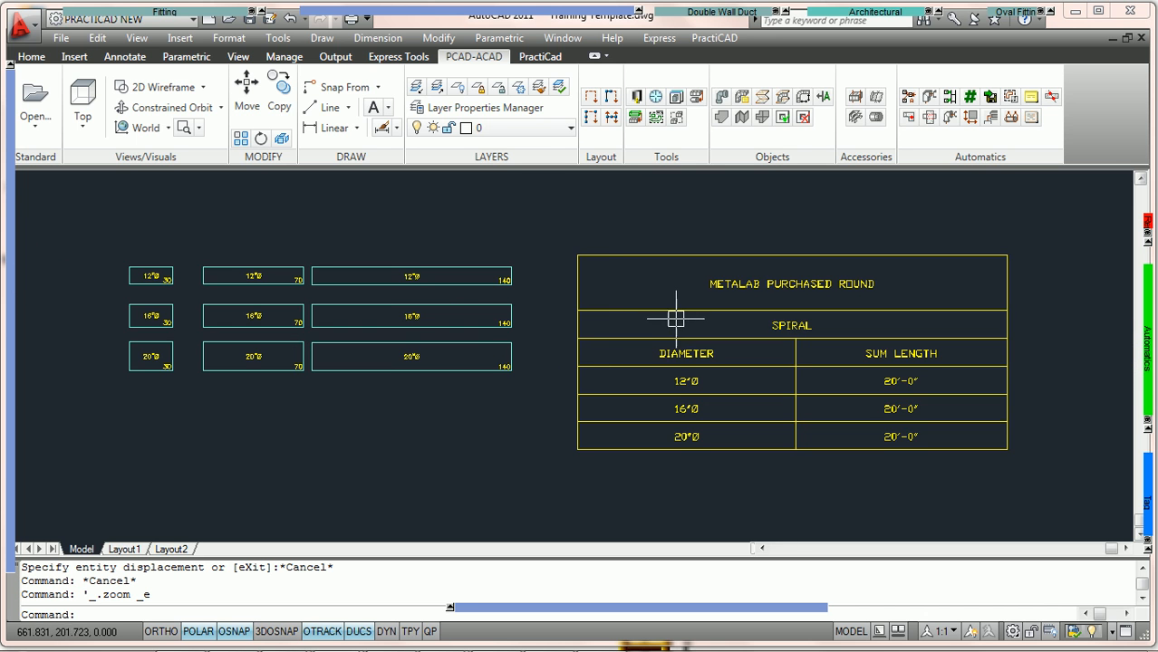
middle_drag(667, 317, 694, 259)
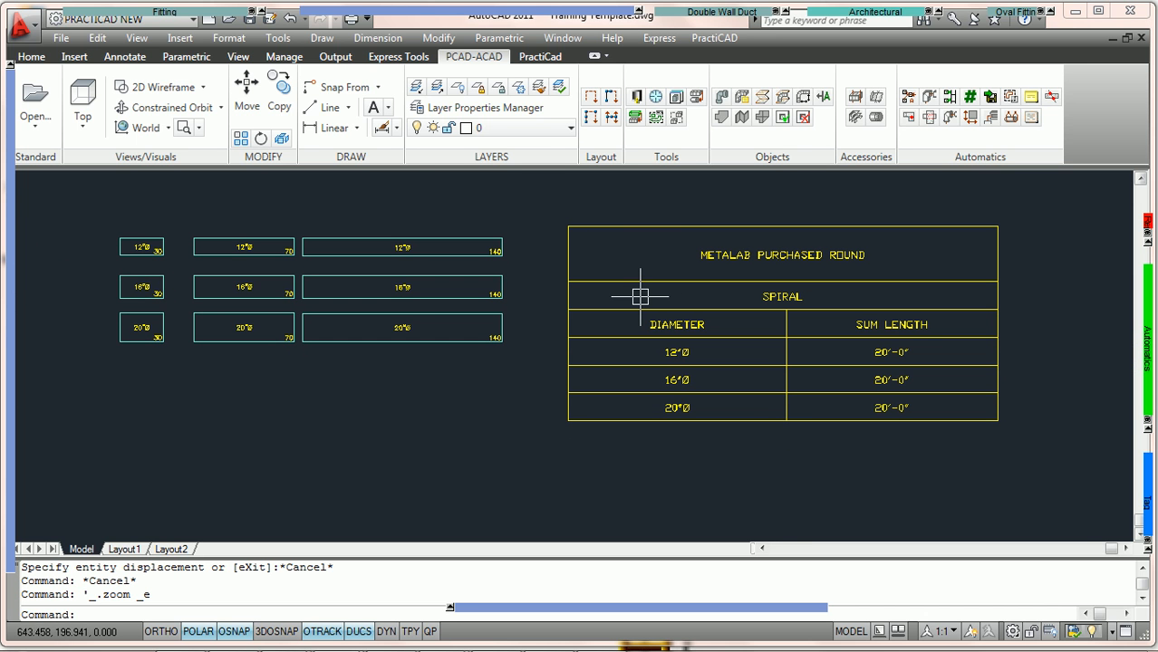